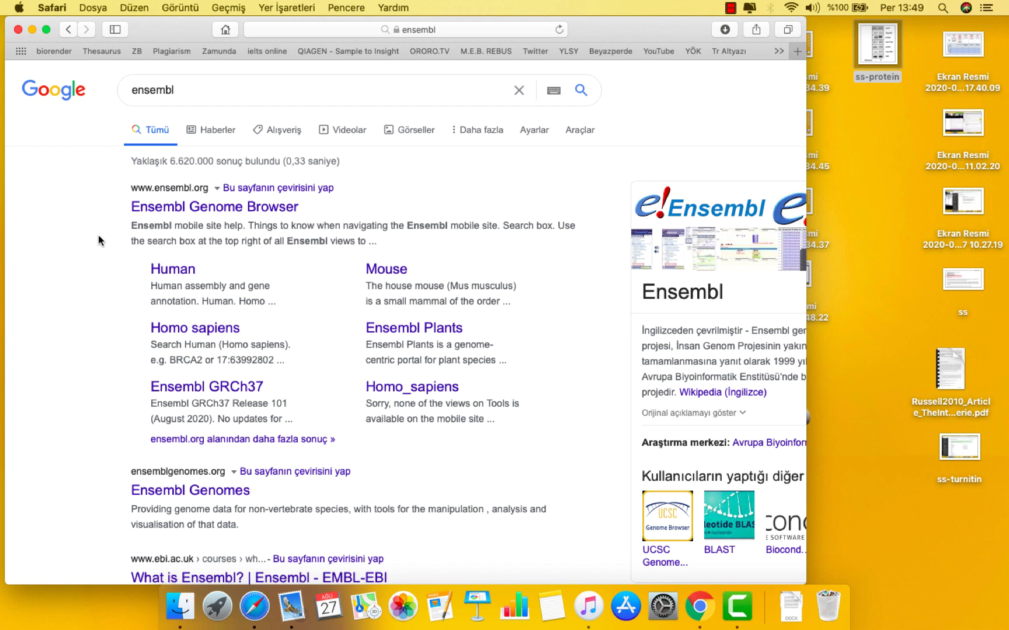
# - Open the Ensembl Genome Browser site and show the All species search scope list
pyautogui.click(210, 207)
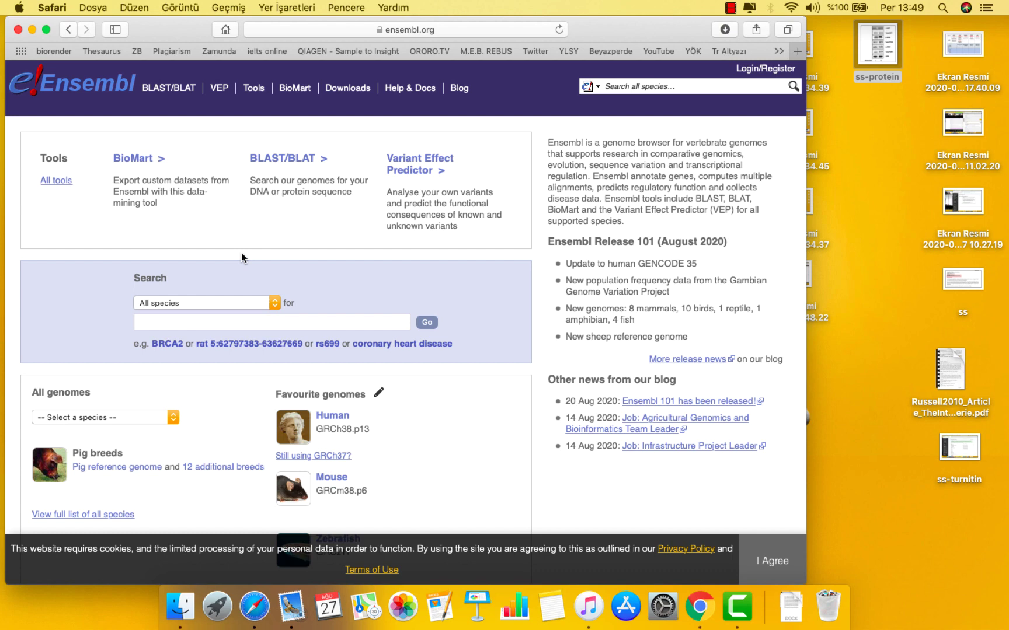
pyautogui.scroll(-4, 192, 313)
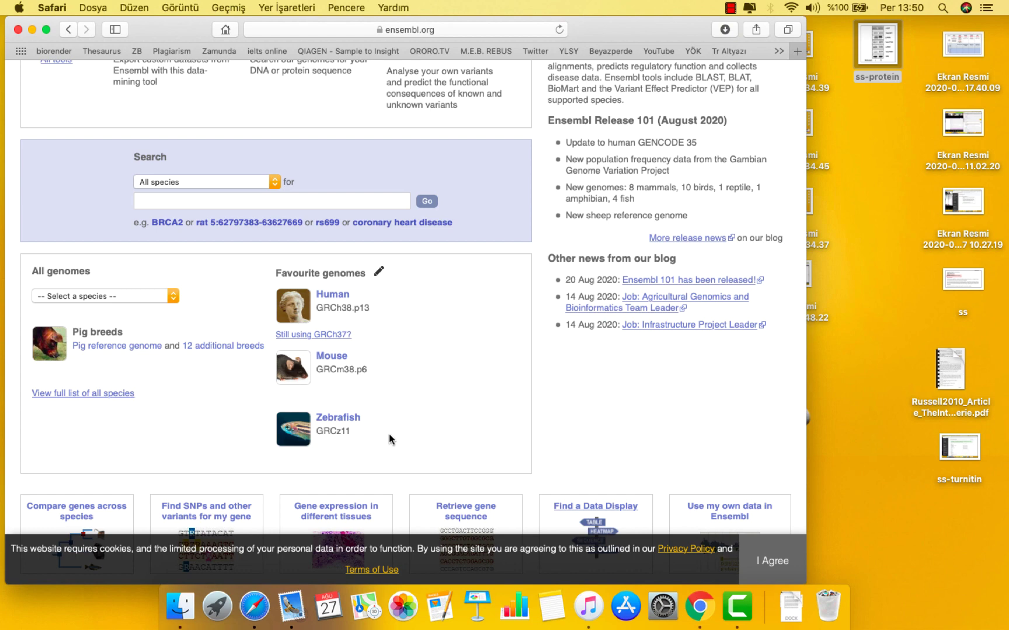
pyautogui.scroll(3, 389, 433)
pyautogui.click(261, 261)
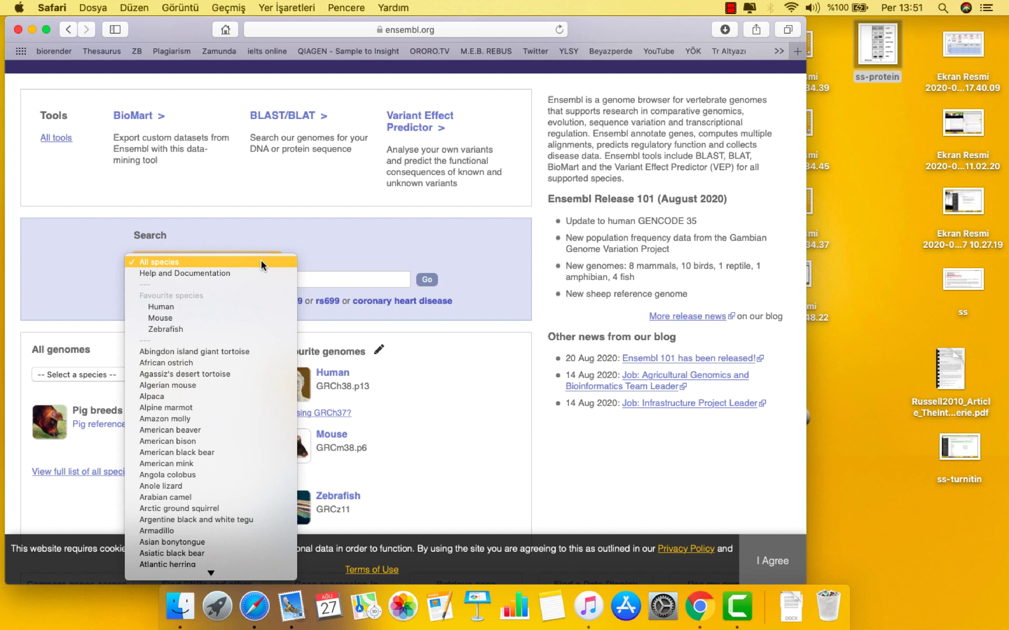
# - Dismiss the species dropdown, keeping the search scope at All species
pyautogui.click(309, 228)
pyautogui.scroll(2, 307, 227)
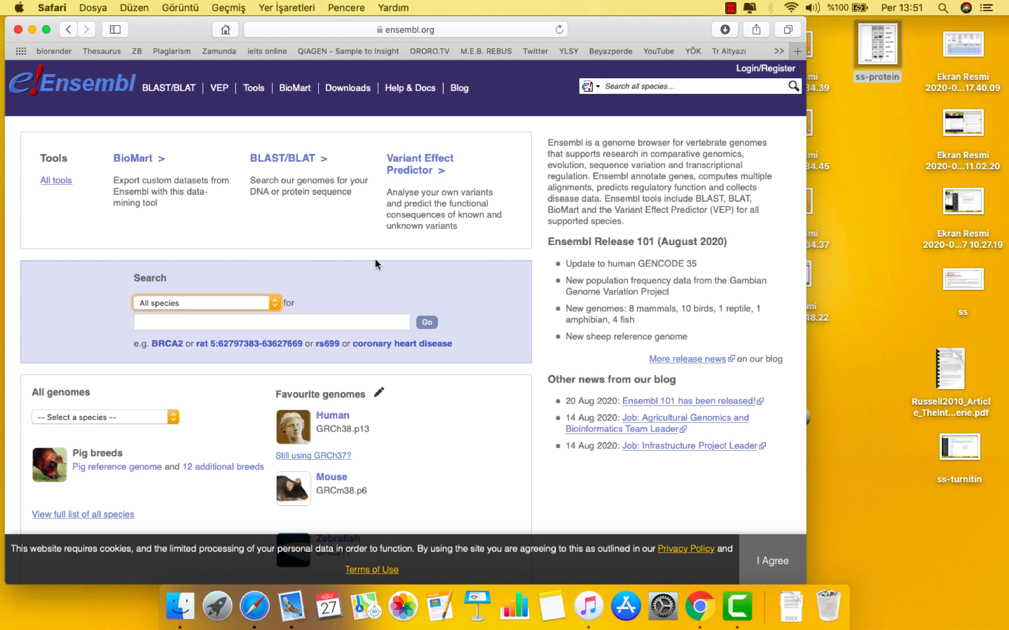
# - In a new browser tab, run a Google search for 'ensemblgenomes.org'
pyautogui.click(363, 29)
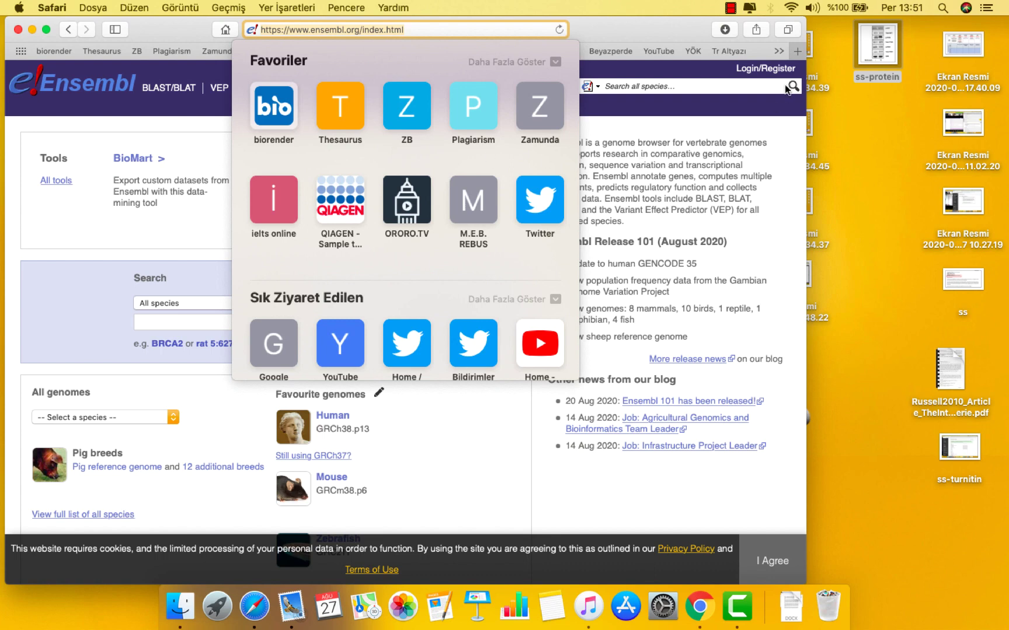
pyautogui.press('Escape')
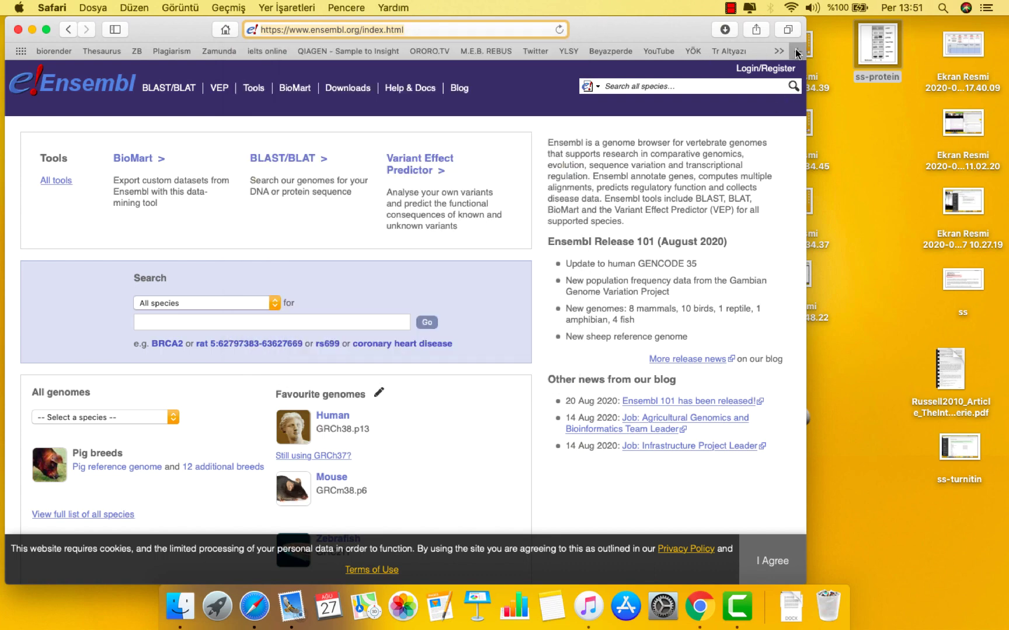
pyautogui.press('super+t')
pyautogui.click(231, 31)
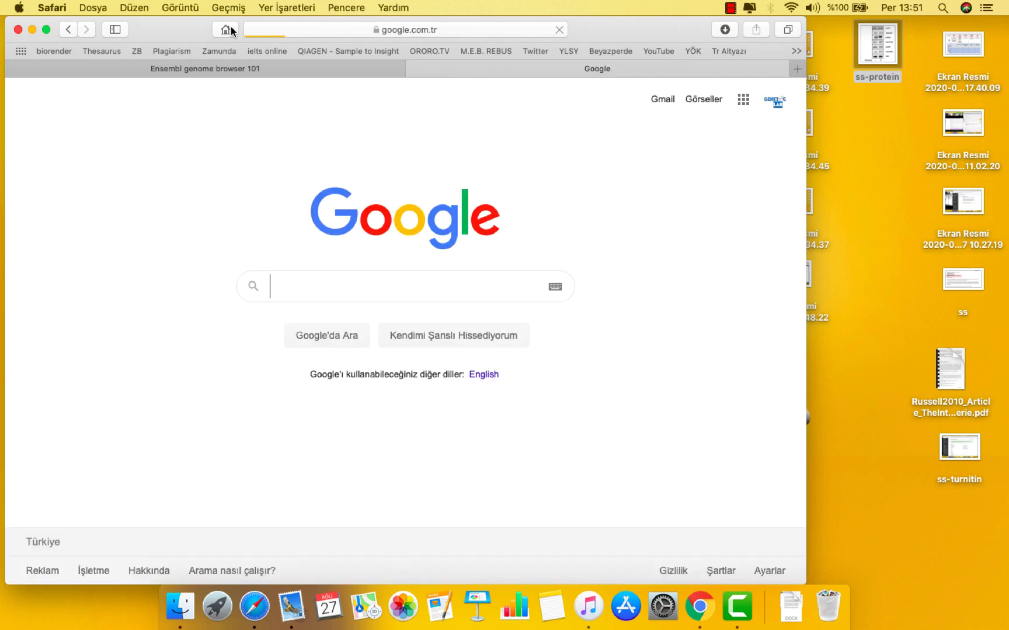
pyautogui.write('ensembl')
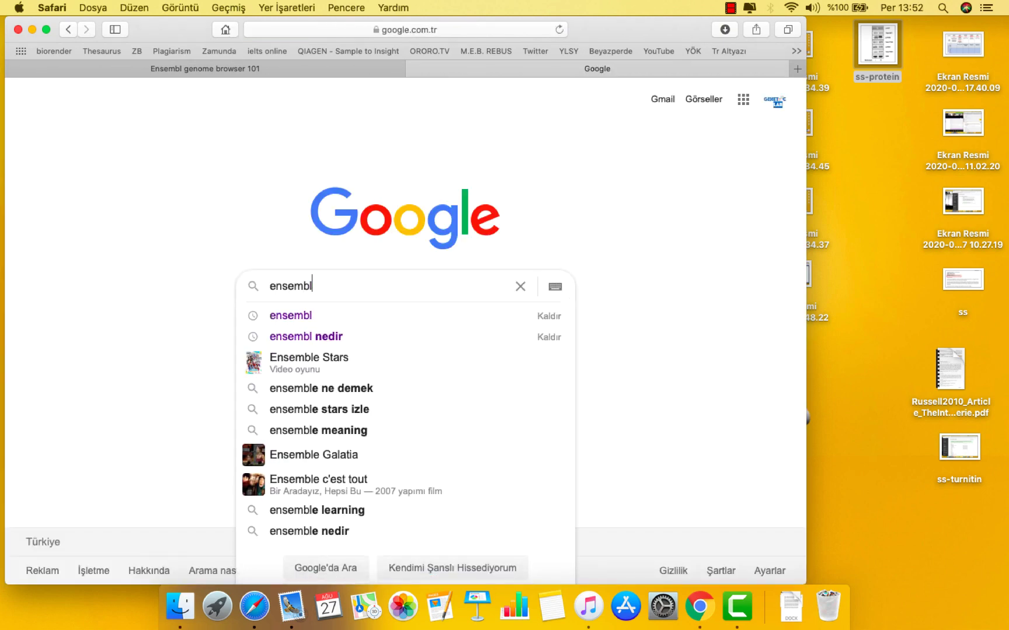
pyautogui.press('BackSpace')
pyautogui.write('genomes')
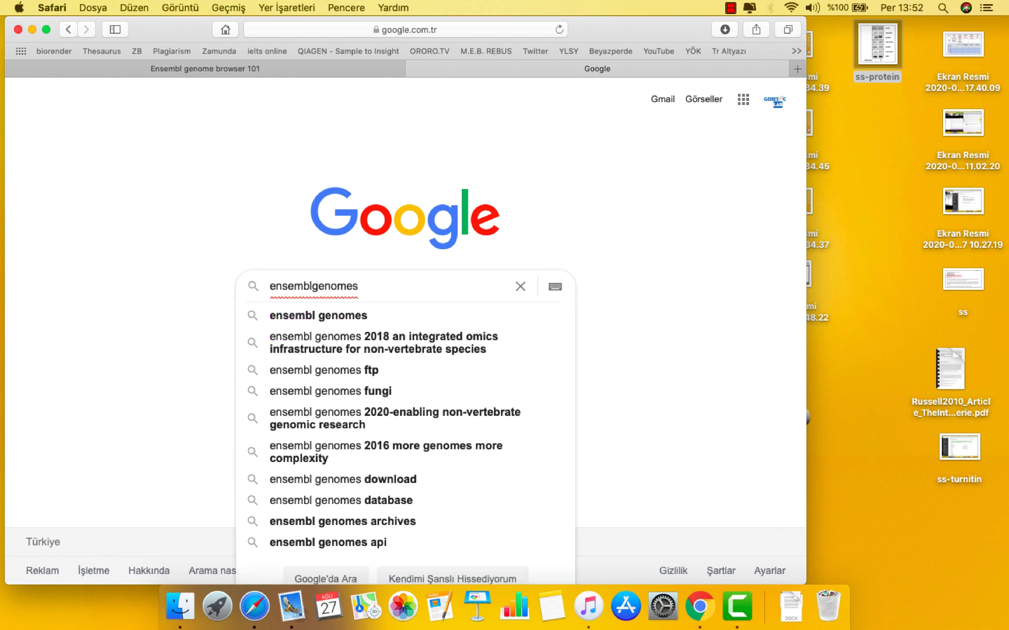
pyautogui.write('.org')
pyautogui.press('Return')
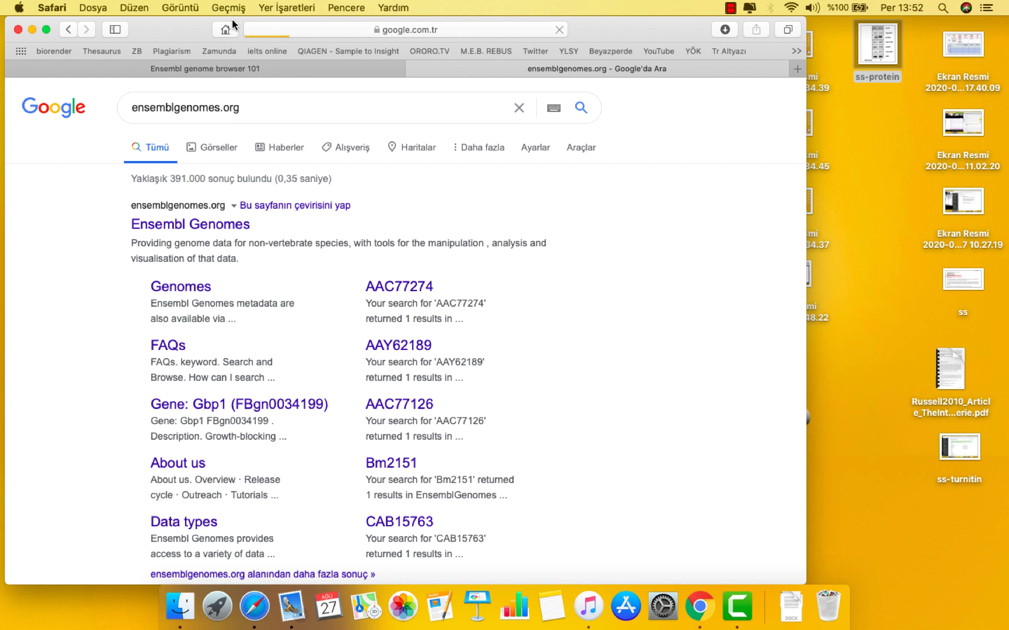
# - Open the Ensembl Genomes result, review its divisions, then return to the Ensembl genome browser 101 tab
pyautogui.click(201, 221)
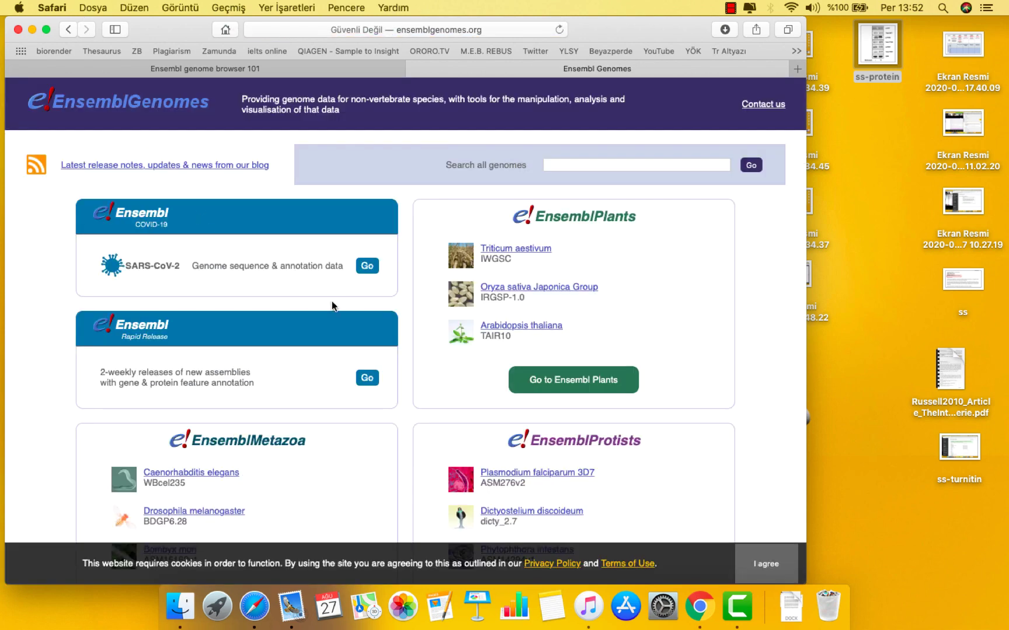
pyautogui.scroll(-5, 331, 300)
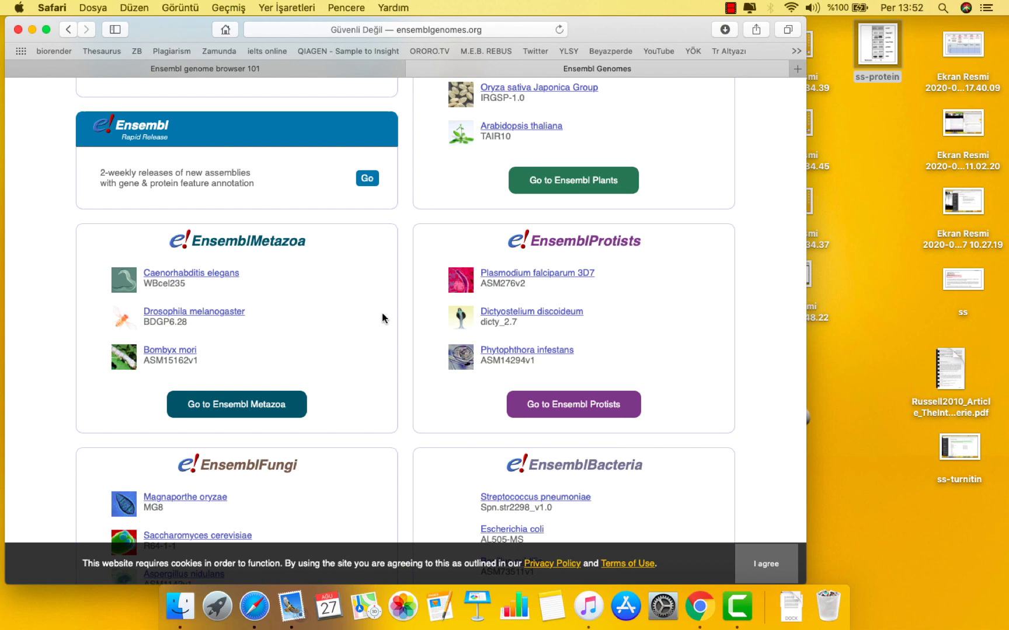
pyautogui.scroll(2, 385, 324)
pyautogui.scroll(3, 384, 325)
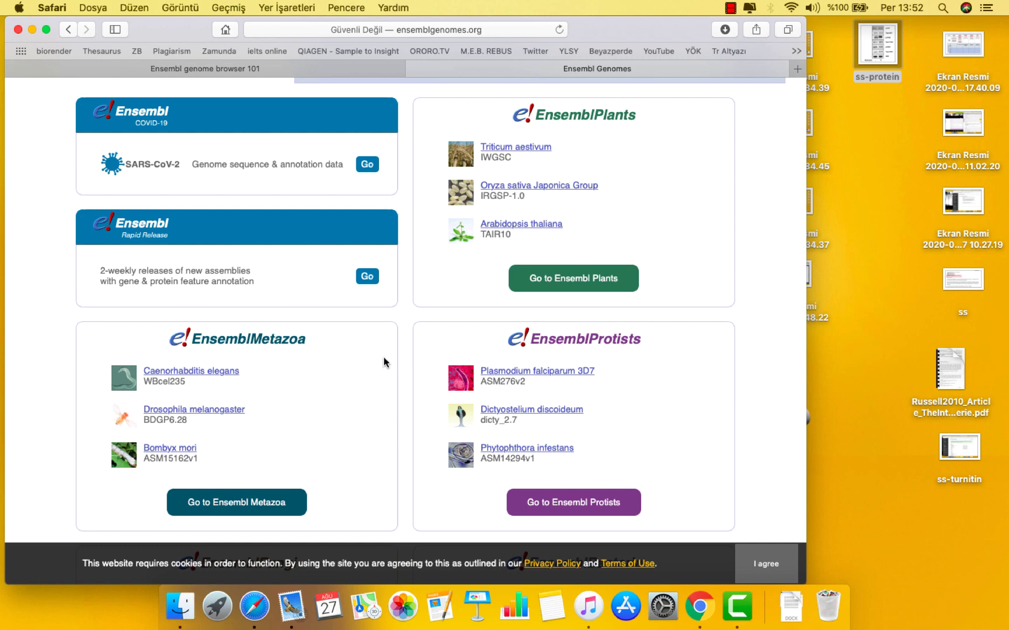
pyautogui.click(284, 69)
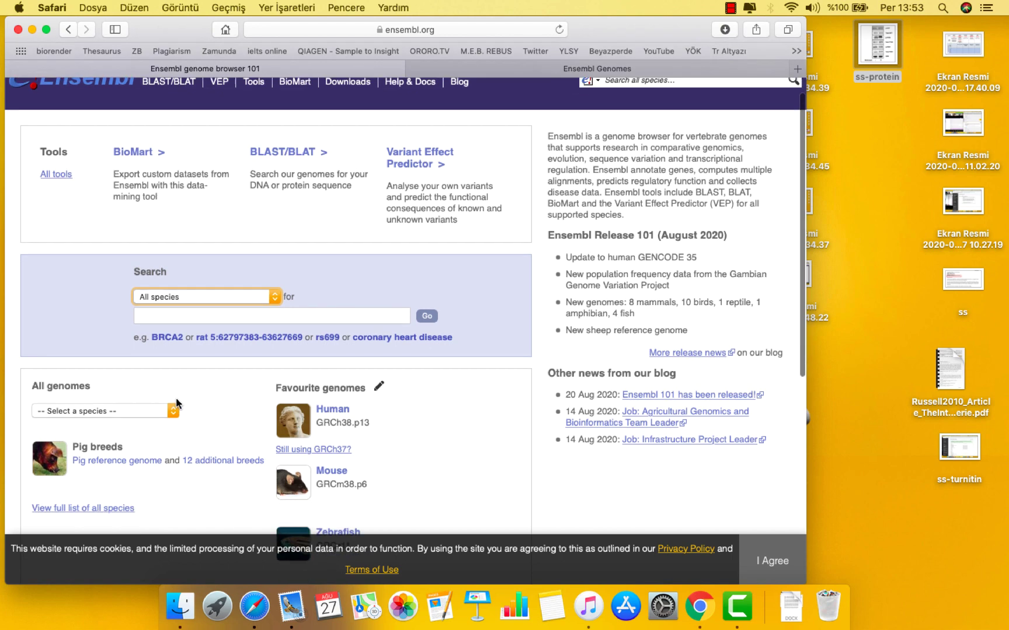
pyautogui.scroll(-5, 327, 467)
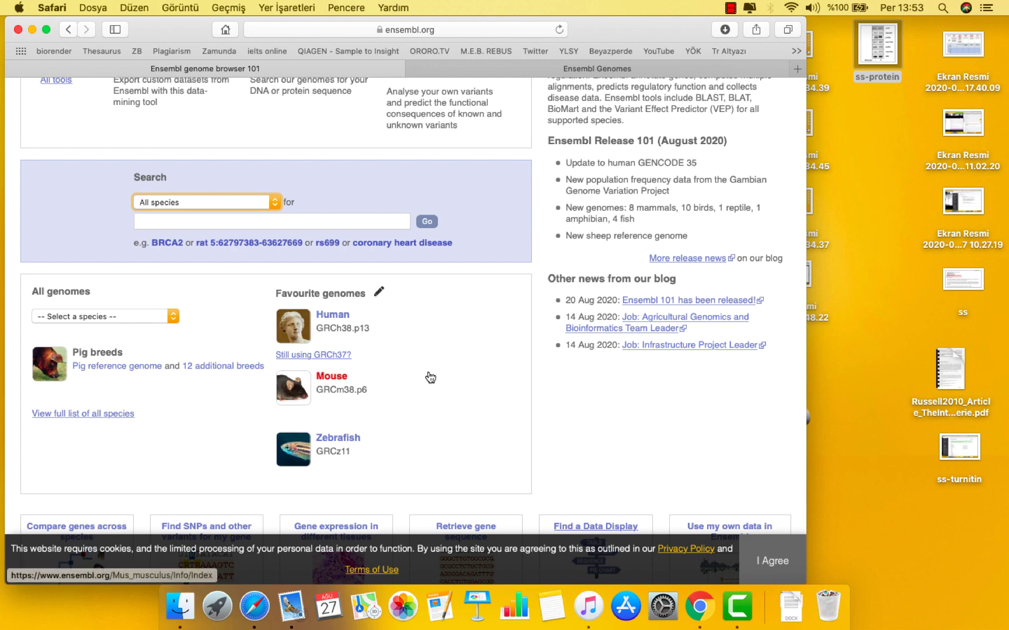
pyautogui.scroll(3, 428, 377)
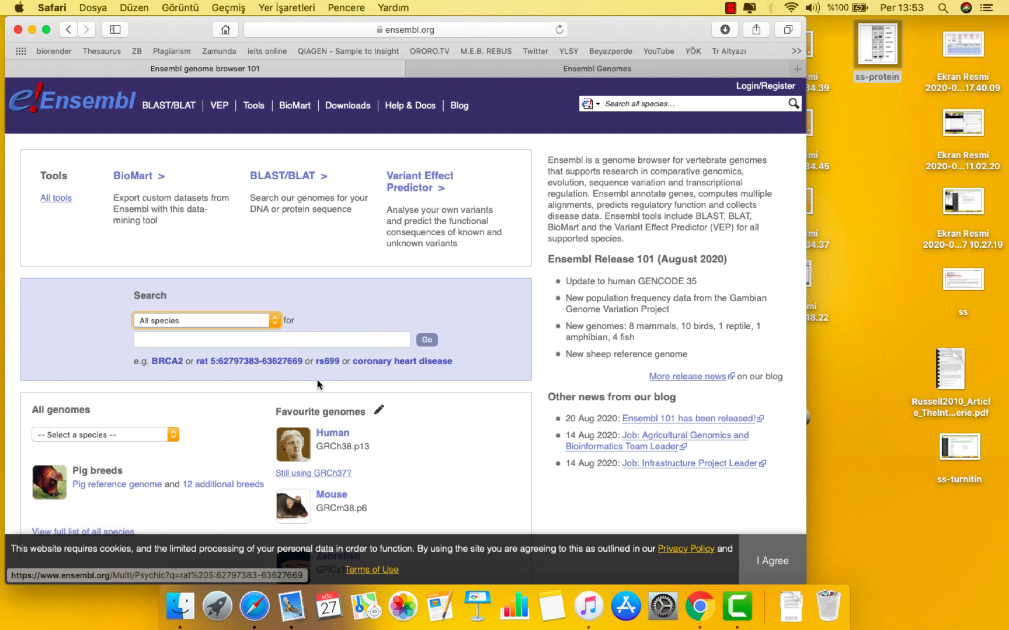
pyautogui.click(415, 32)
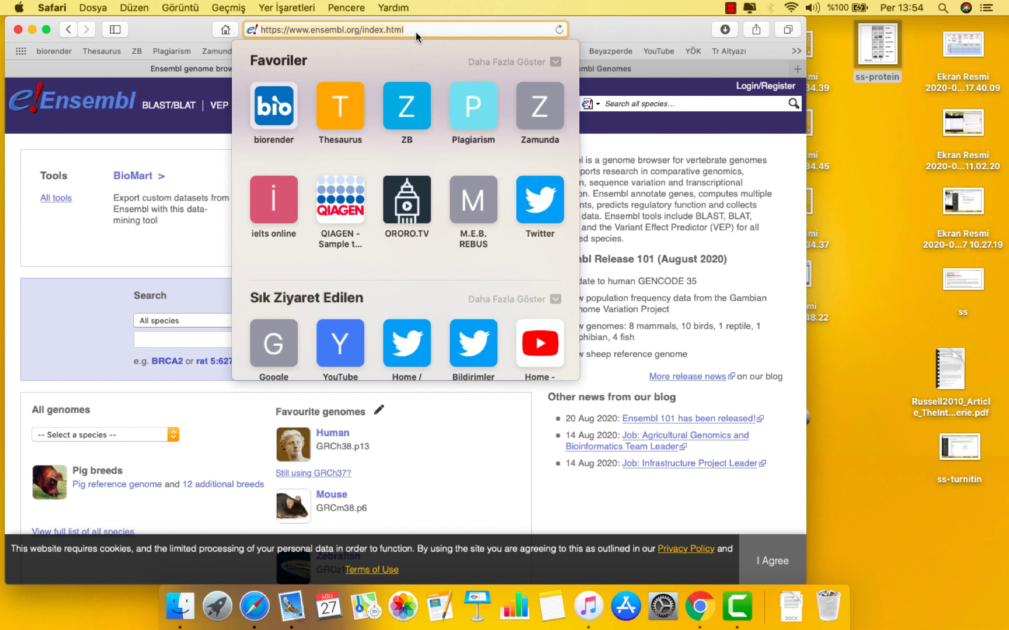
pyautogui.click(121, 276)
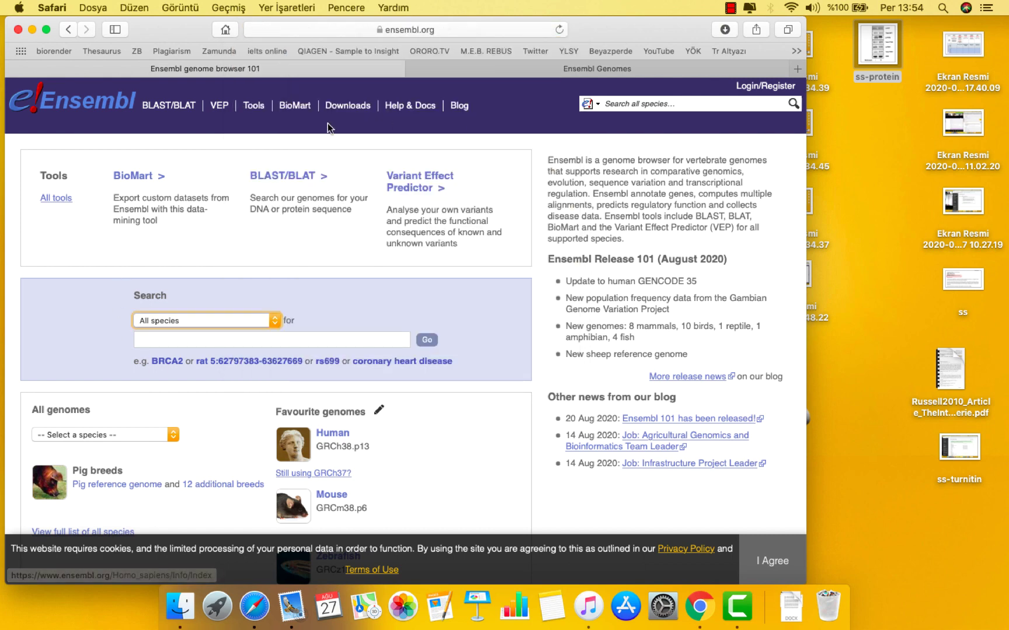
pyautogui.scroll(-1, 491, 454)
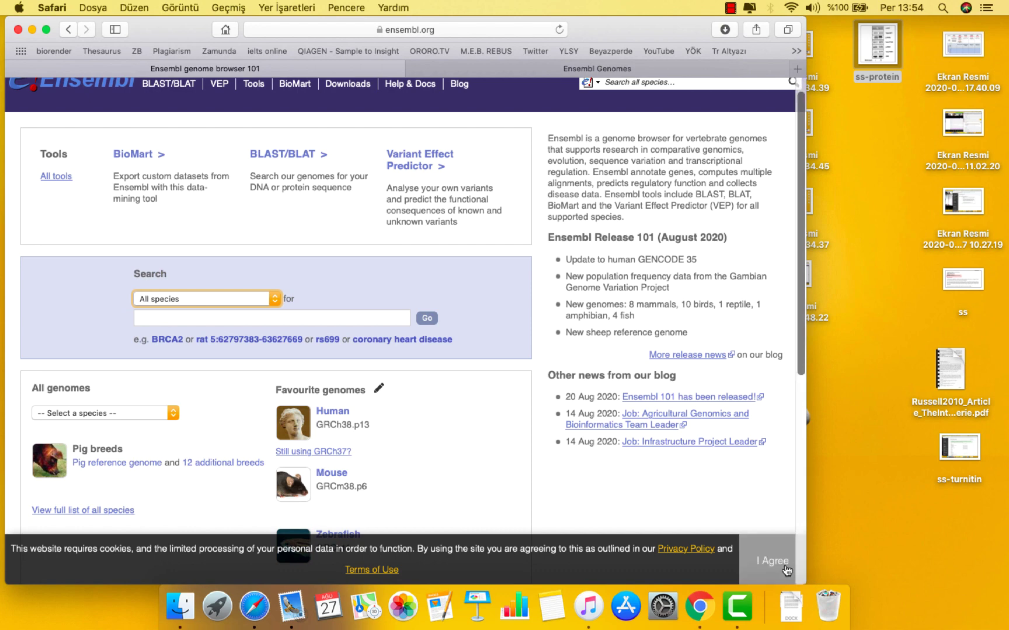
# - Accept the cookie notice with 'I Agree' and show the All species search scope list
pyautogui.click(765, 566)
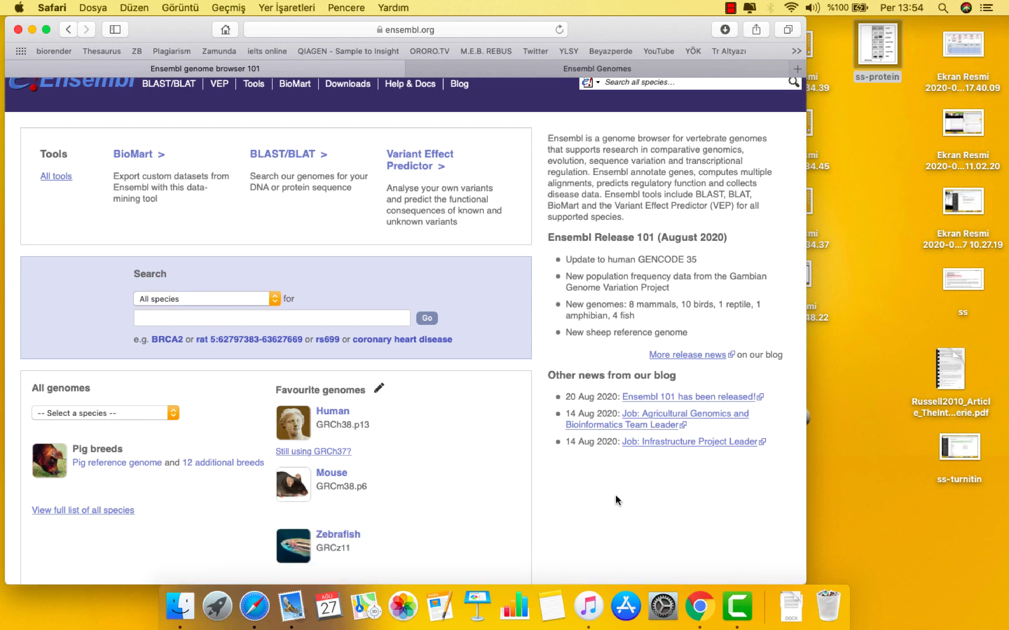
pyautogui.scroll(1, 509, 434)
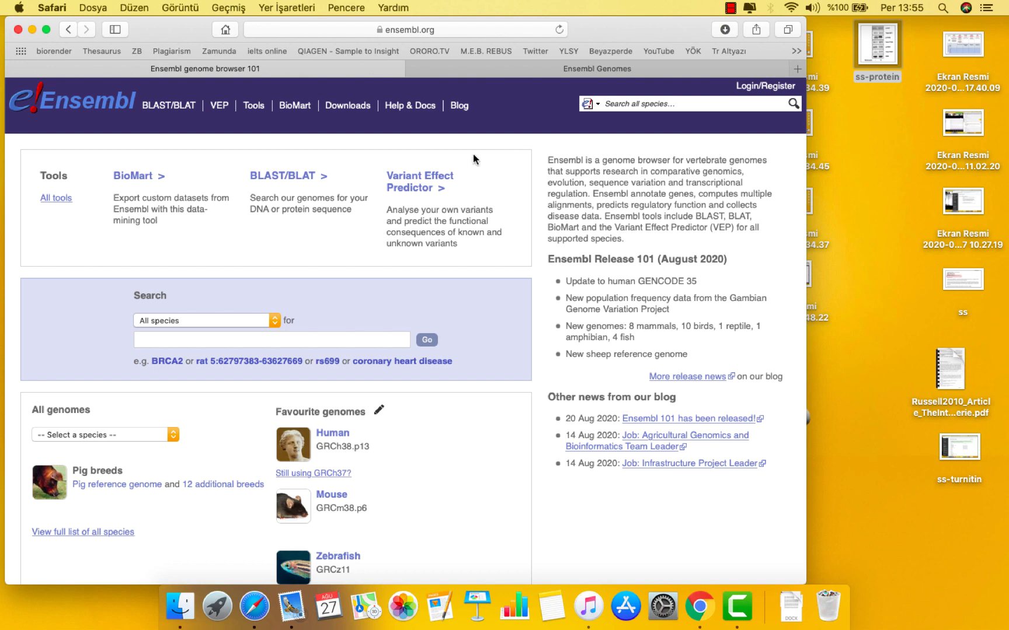
pyautogui.click(261, 322)
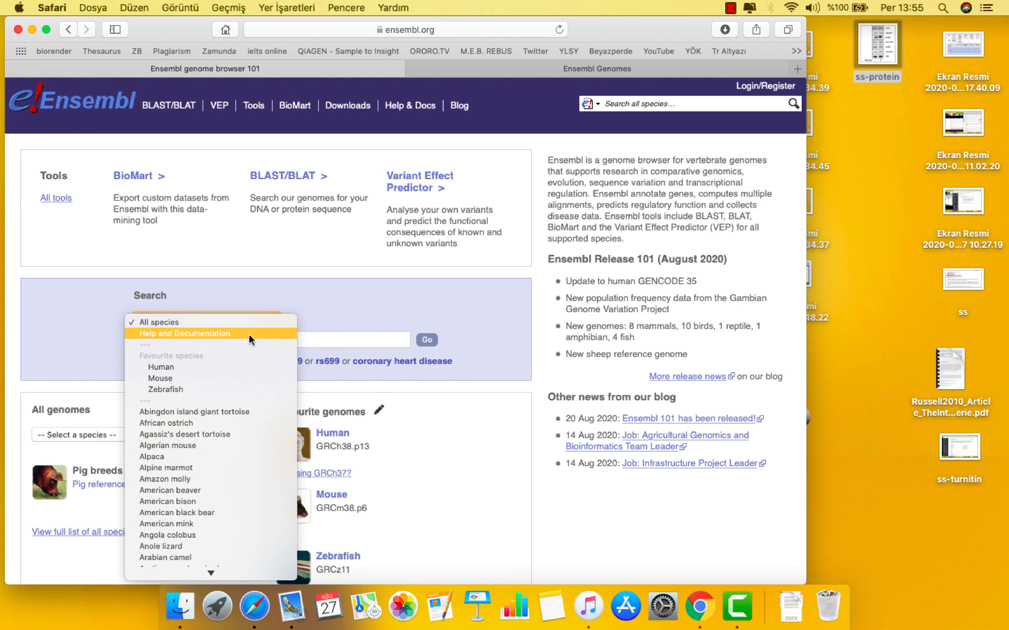
# - Scroll through the species list, then close it with All species still selected
pyautogui.scroll(-3, 239, 454)
pyautogui.scroll(-1, 240, 454)
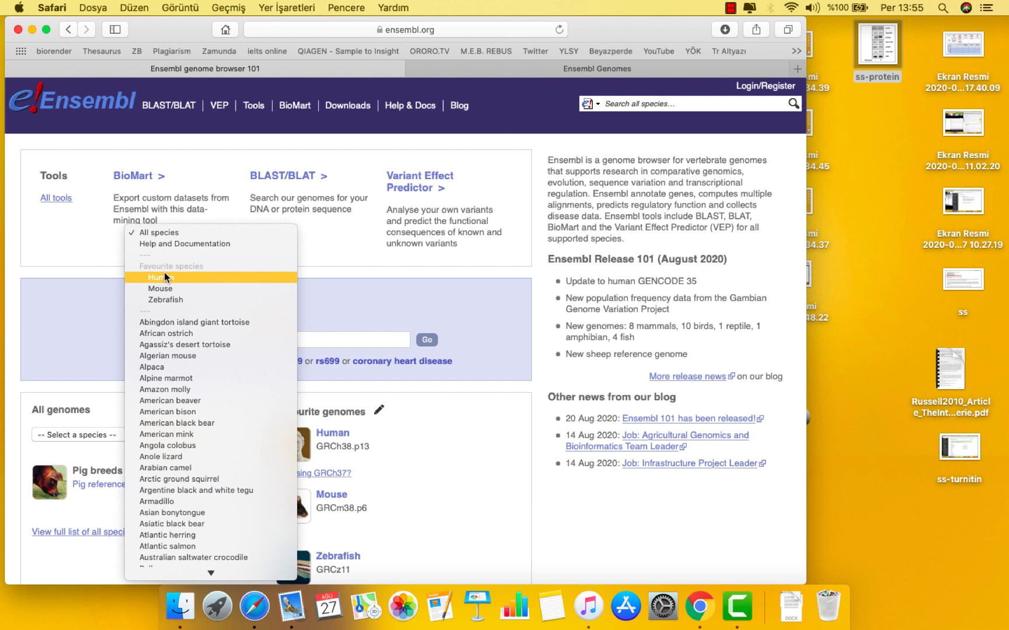
pyautogui.scroll(-5, 195, 300)
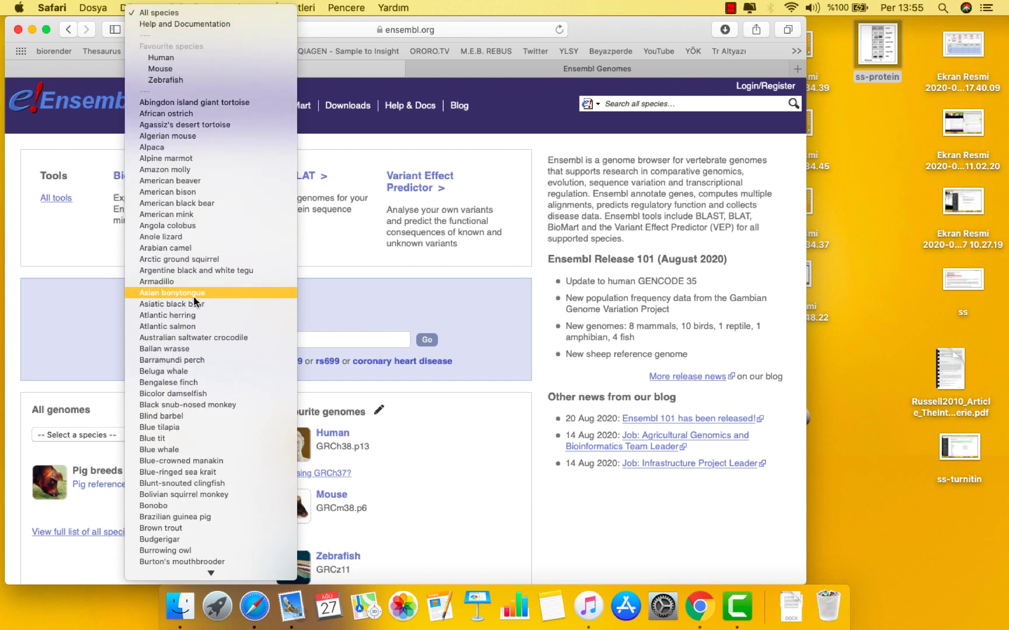
pyautogui.click(471, 279)
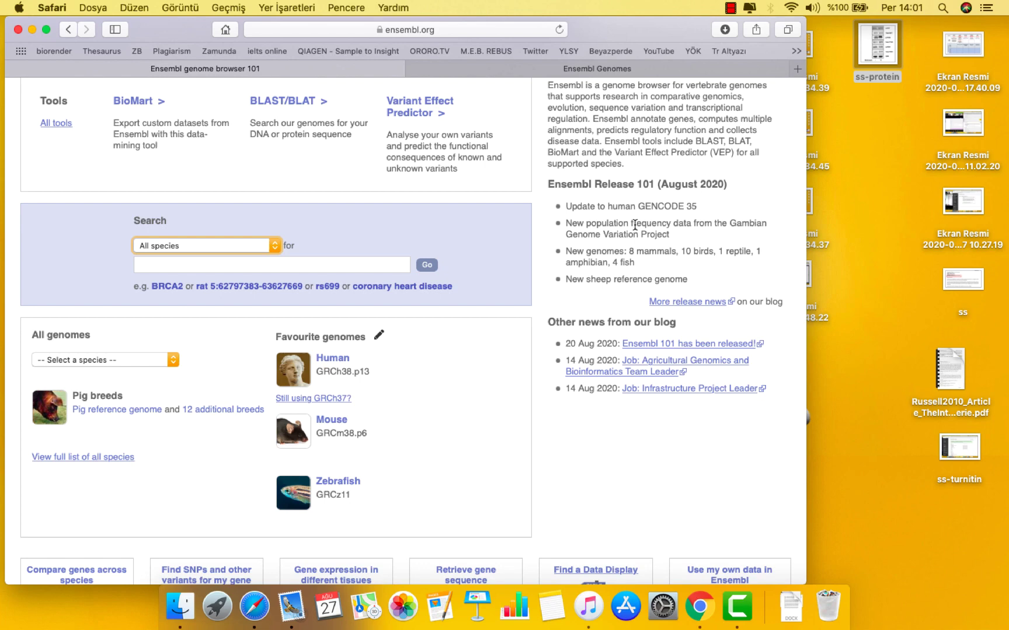
pyautogui.scroll(3, 654, 222)
pyautogui.scroll(-2, 655, 222)
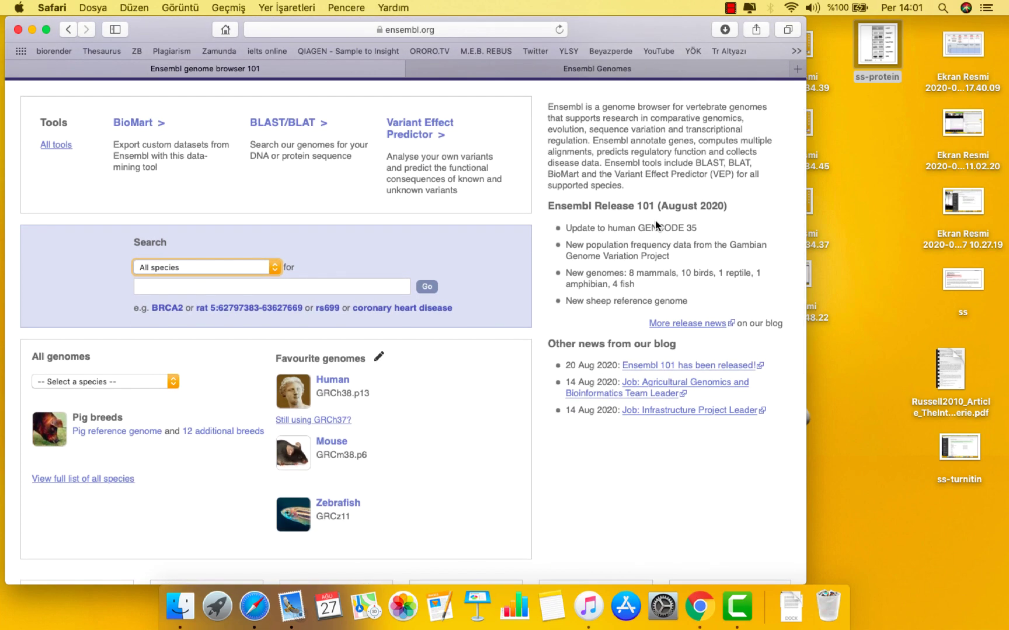
pyautogui.scroll(2, 616, 253)
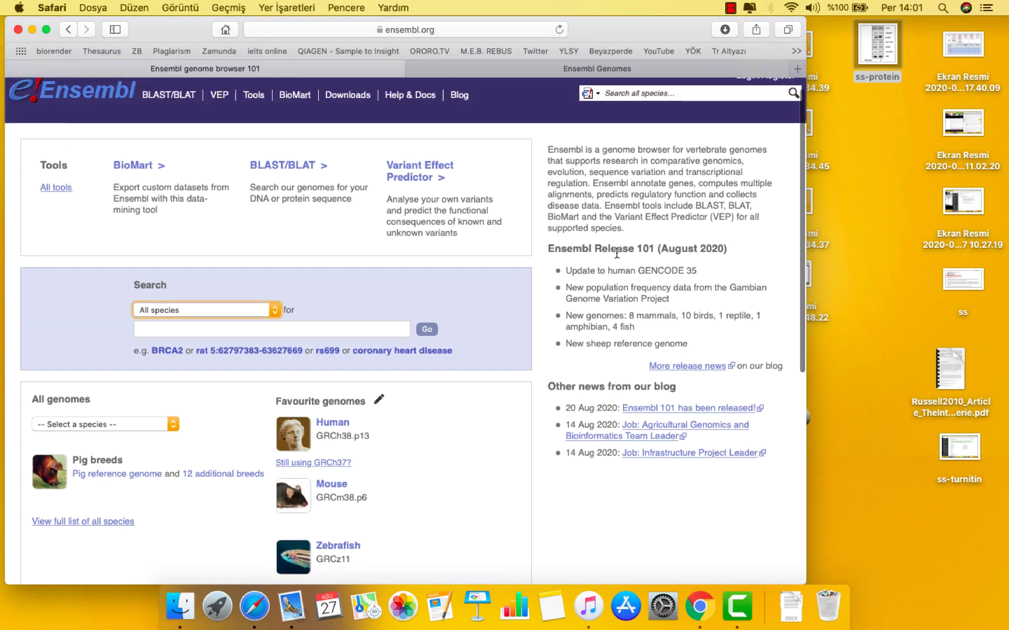
pyautogui.scroll(1, 616, 253)
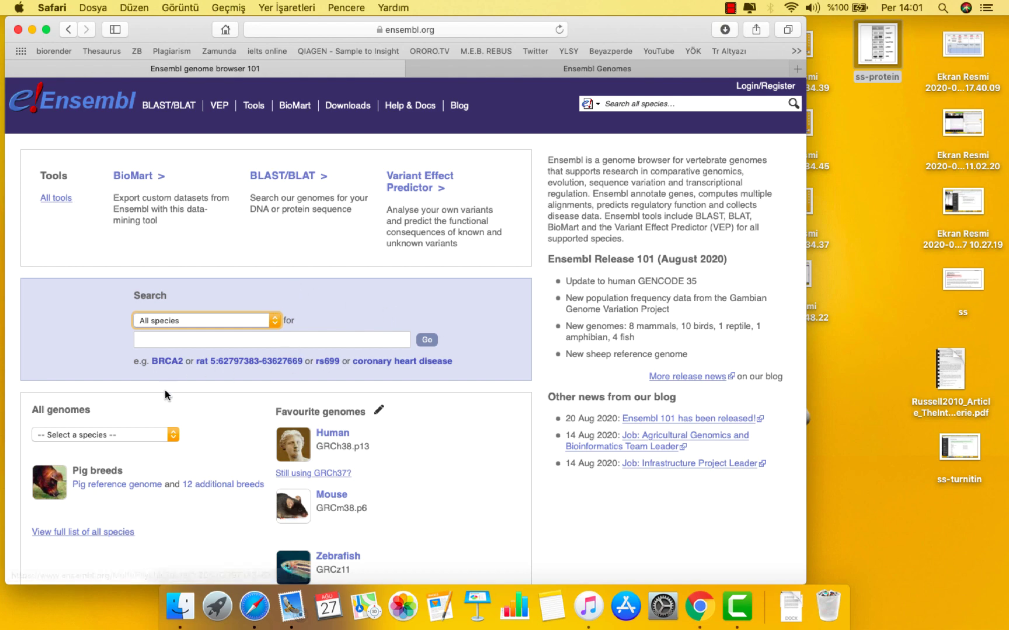
pyautogui.scroll(-3, 340, 350)
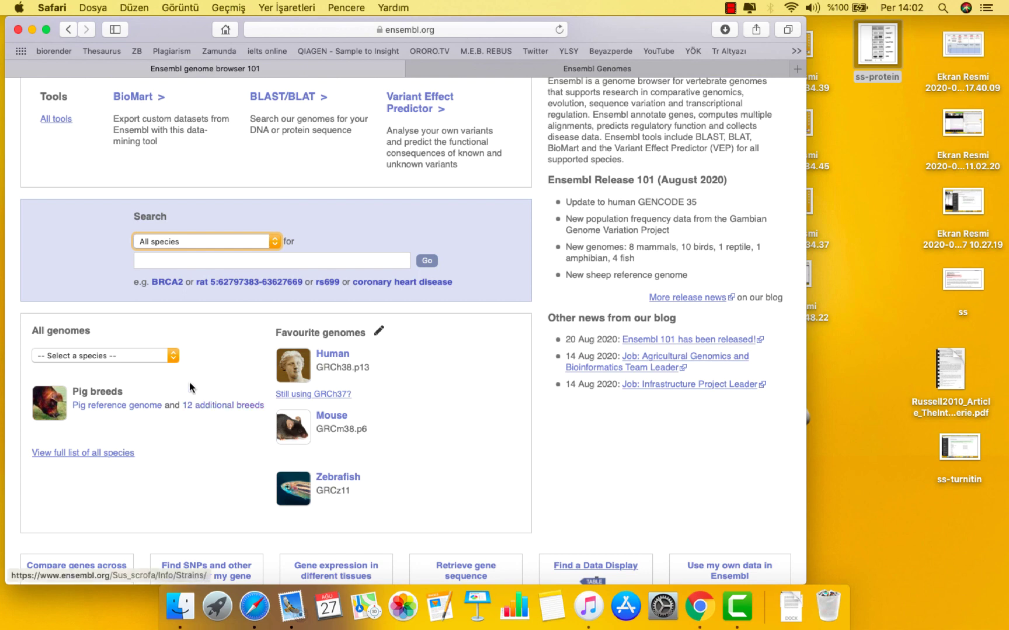
pyautogui.click(174, 356)
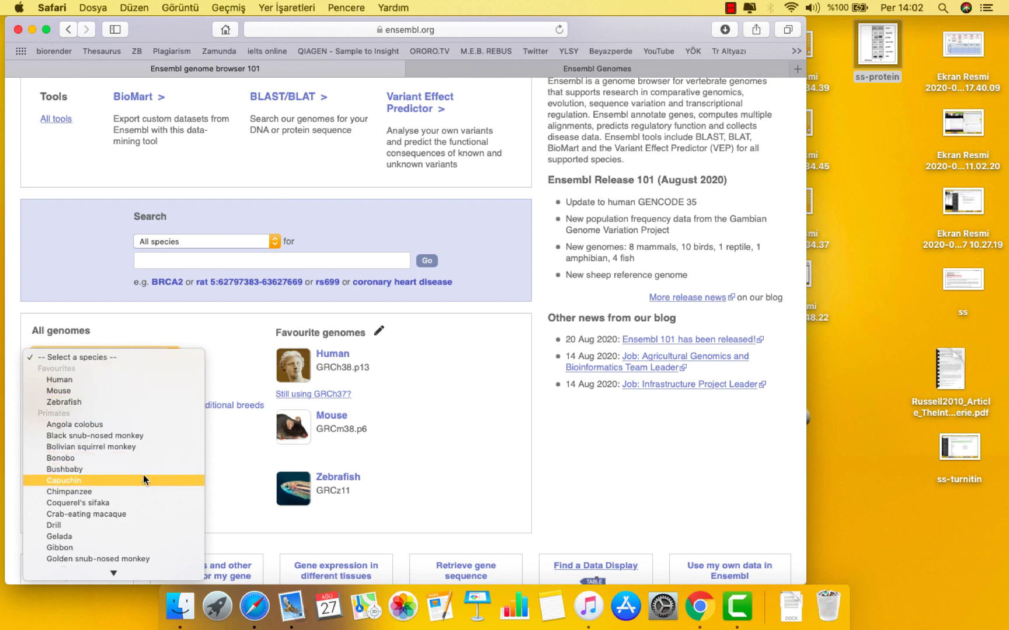
pyautogui.scroll(-2, 141, 485)
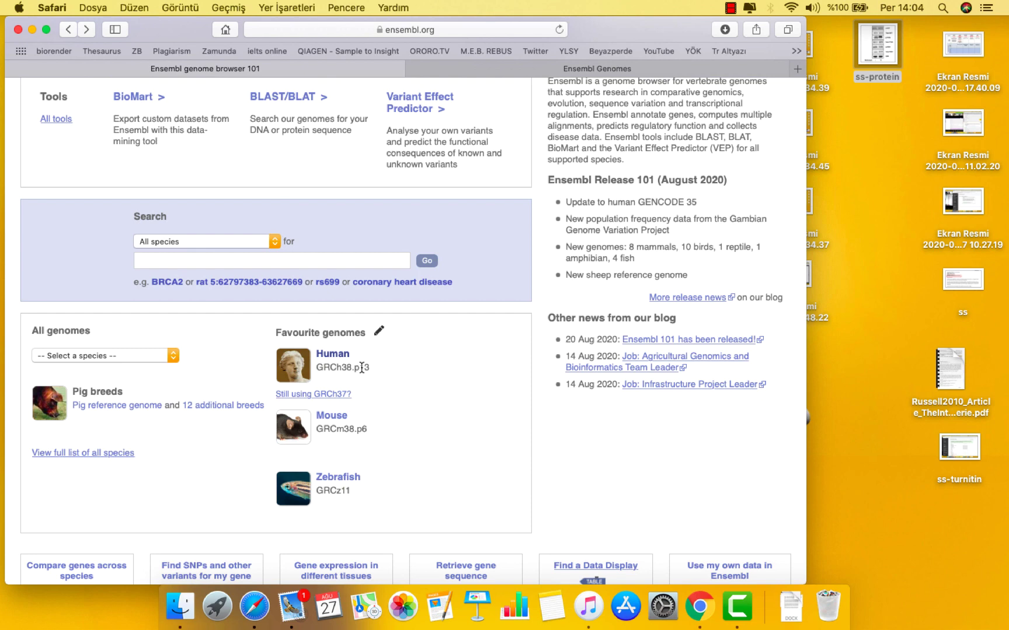
# - Open Human (GRCh38.p13) from Favourite genomes and place the cursor in the Search Human box
pyautogui.click(336, 355)
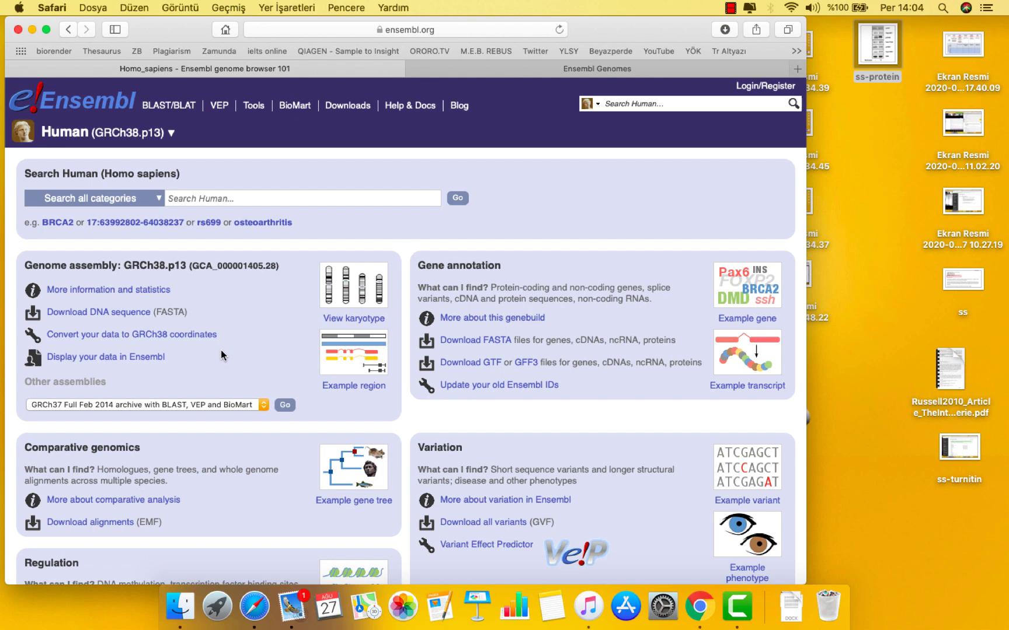
pyautogui.click(232, 198)
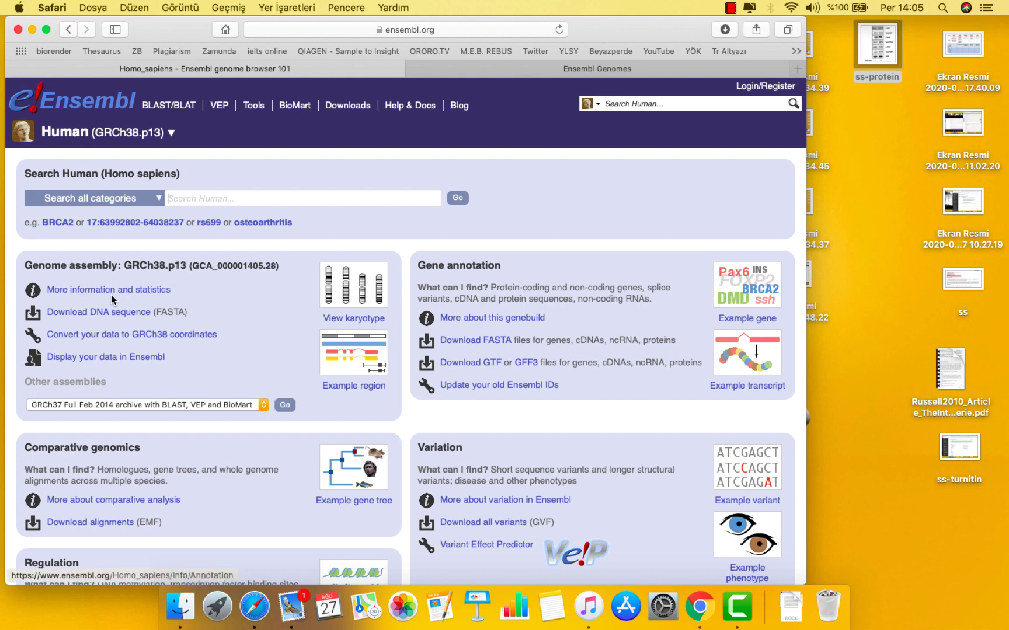
# - Open 'More information and statistics' for the Human assembly and browse the gene statistics tables
pyautogui.click(145, 292)
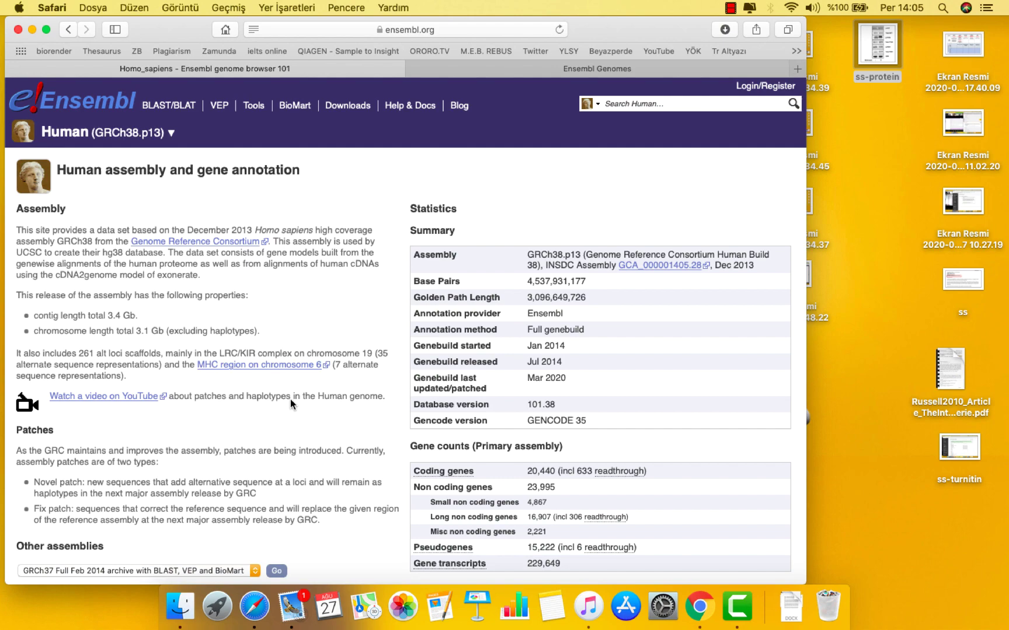
pyautogui.scroll(-5, 290, 399)
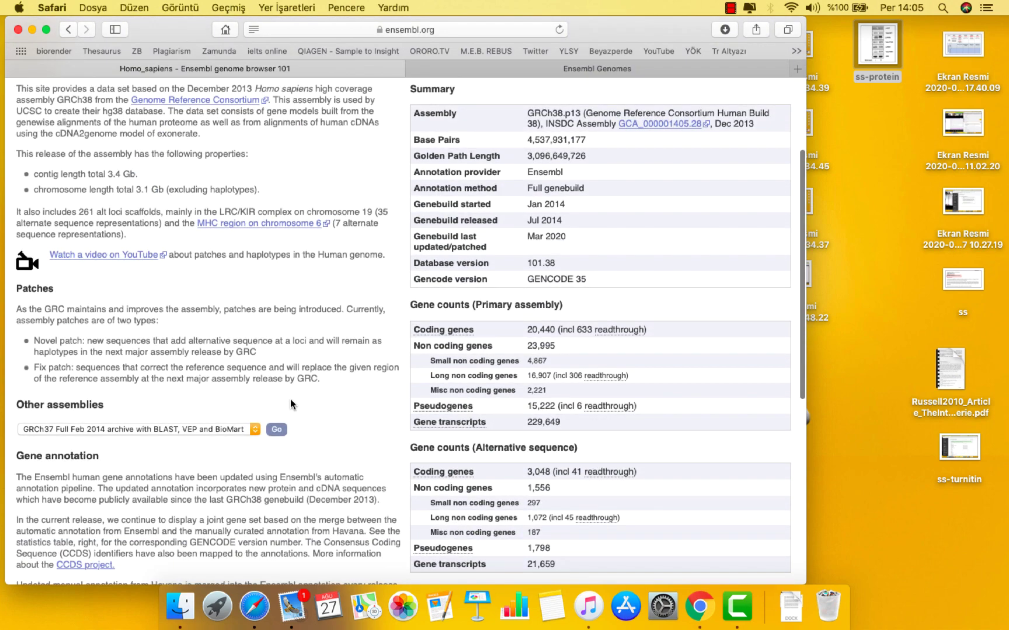
pyautogui.moveTo(20, 458); pyautogui.dragTo(111, 457)
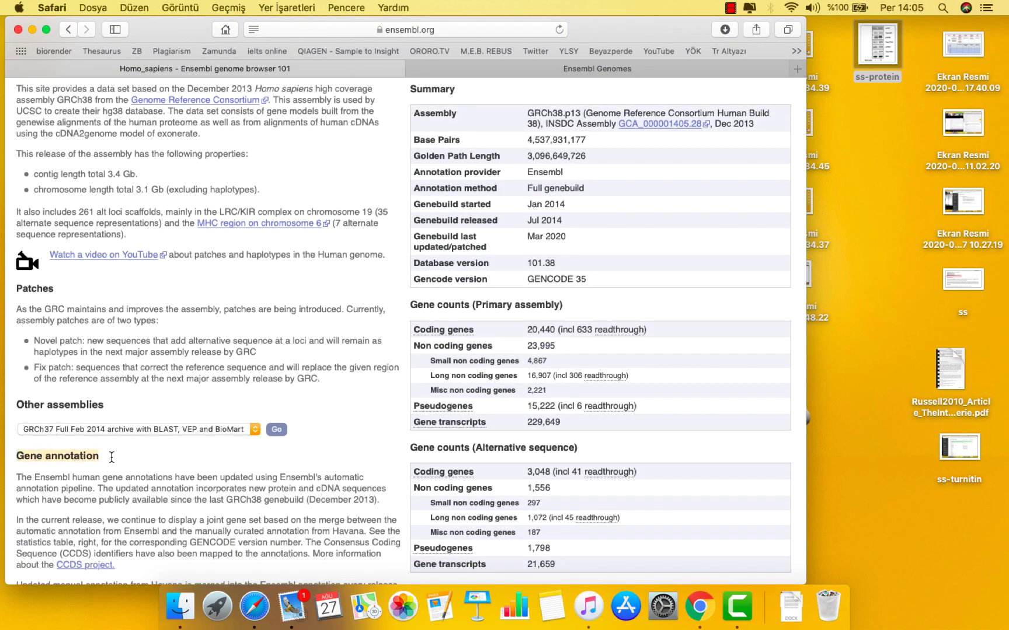
pyautogui.click(111, 457)
pyautogui.scroll(-4, 111, 457)
pyautogui.scroll(-7, 275, 470)
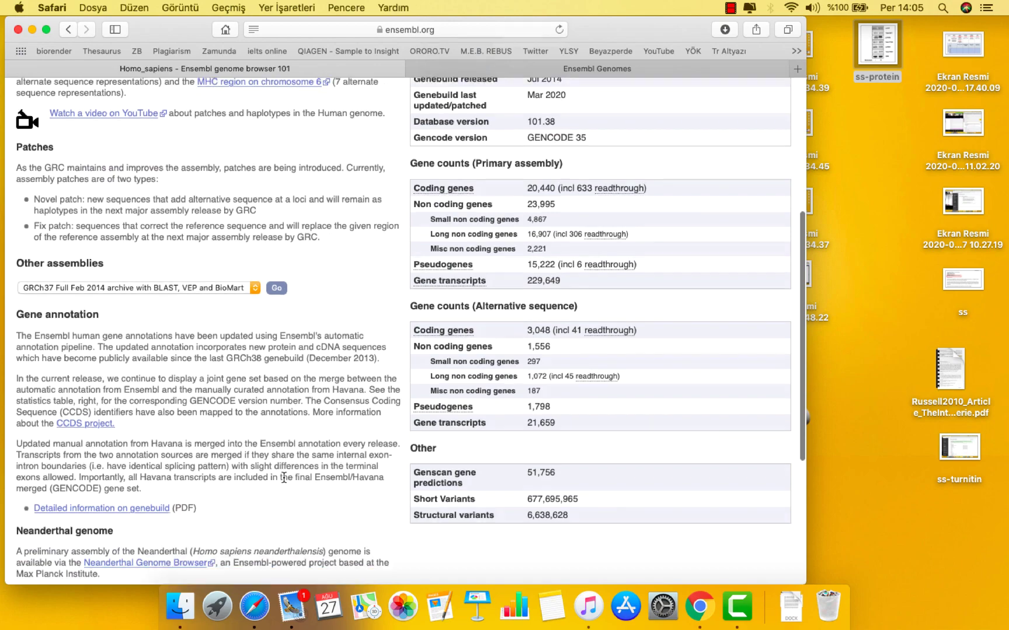
pyautogui.scroll(6, 357, 349)
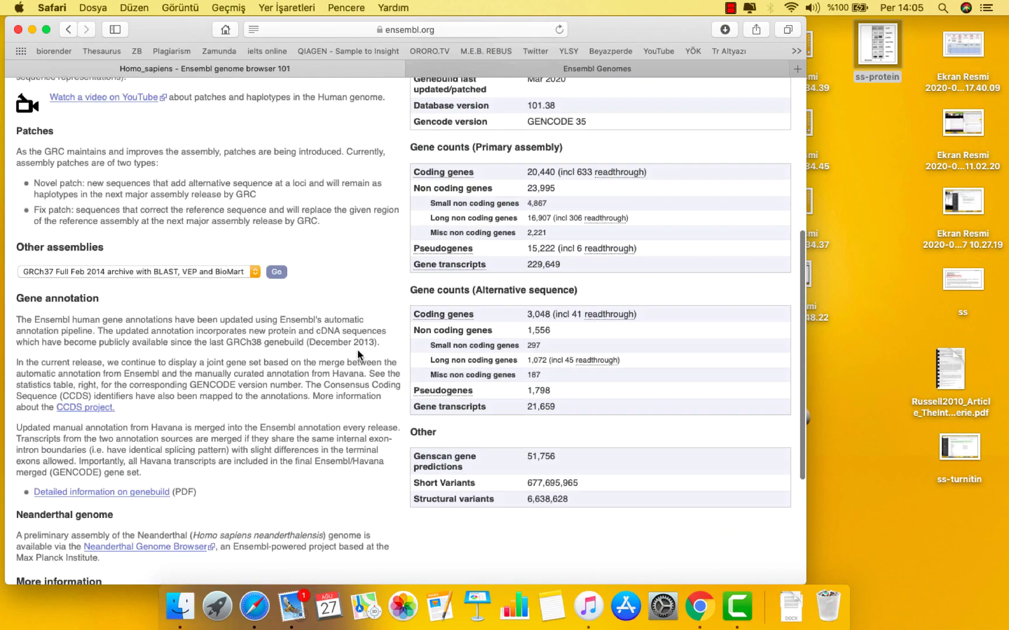
pyautogui.scroll(9, 357, 349)
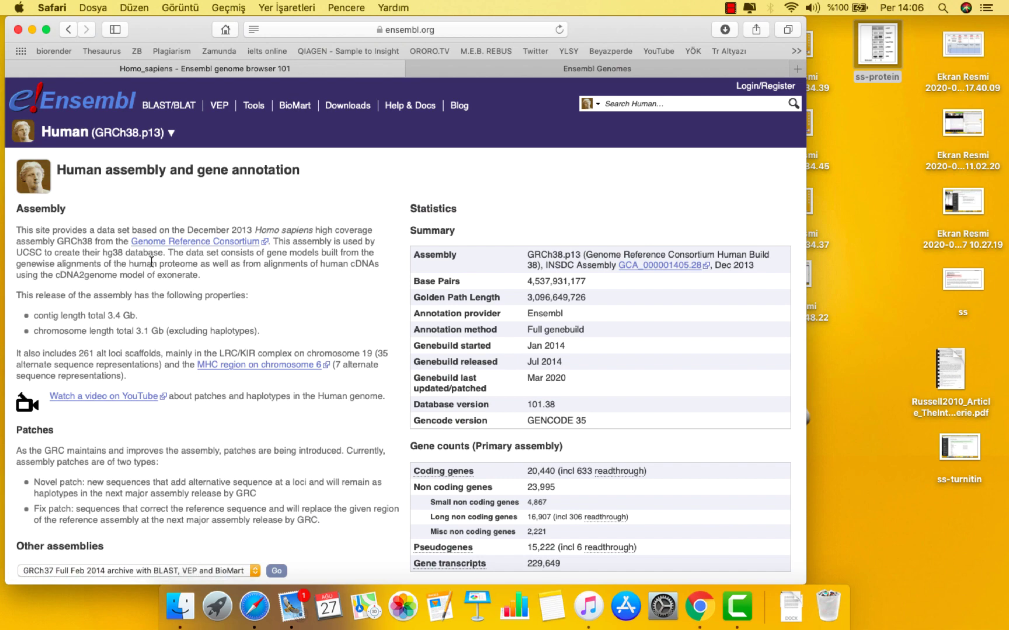
# - Go back to the Human species page and scroll down to the Other assemblies section
pyautogui.click(68, 29)
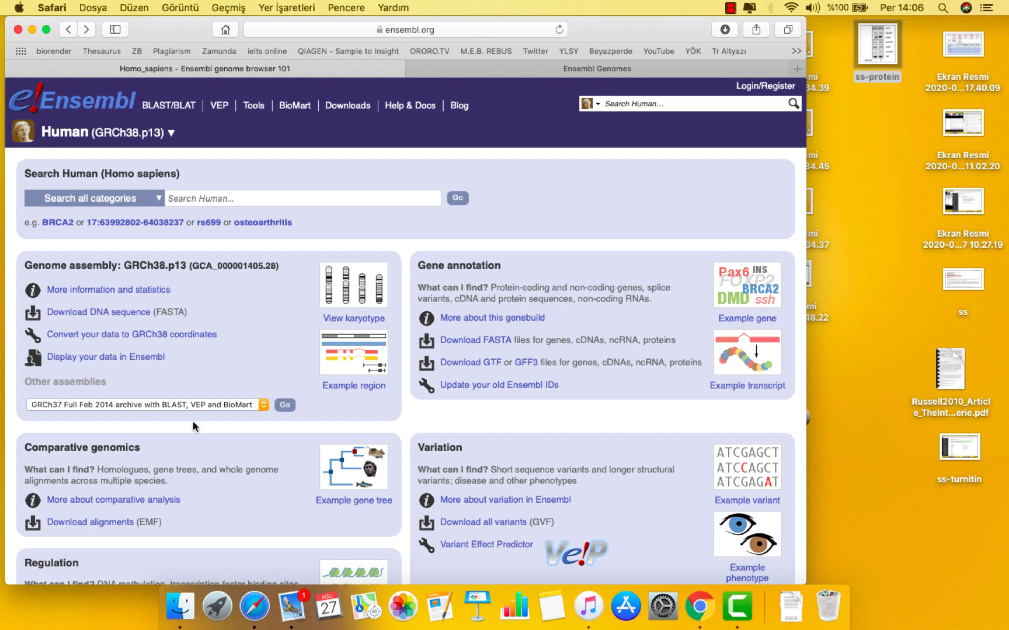
pyautogui.scroll(-1, 210, 432)
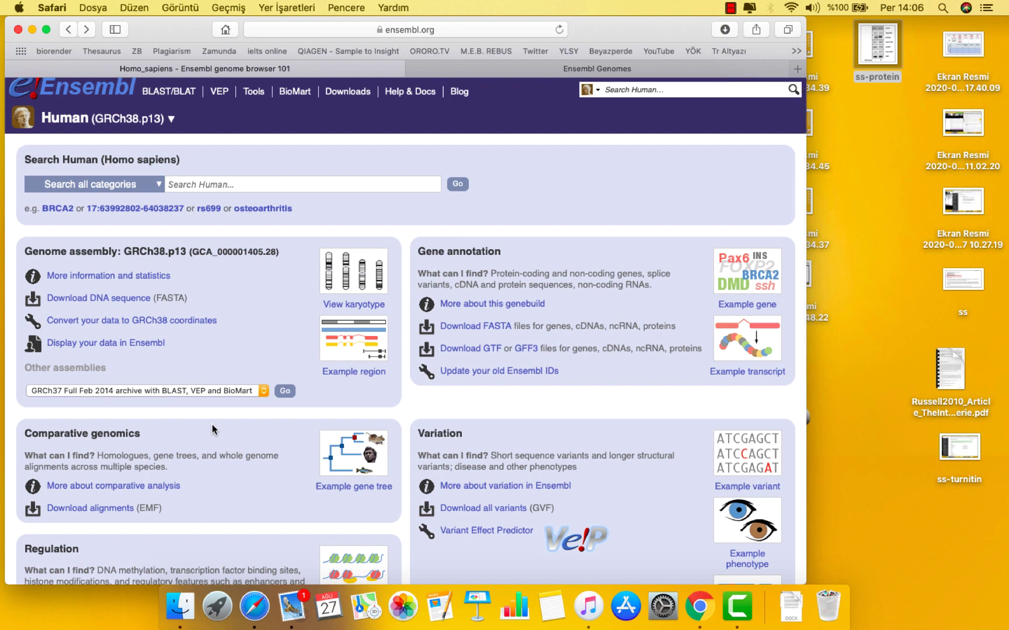
# - Switch to the 'GRCh37 Full Feb 2014 archive' assembly of the Human genome
pyautogui.click(287, 392)
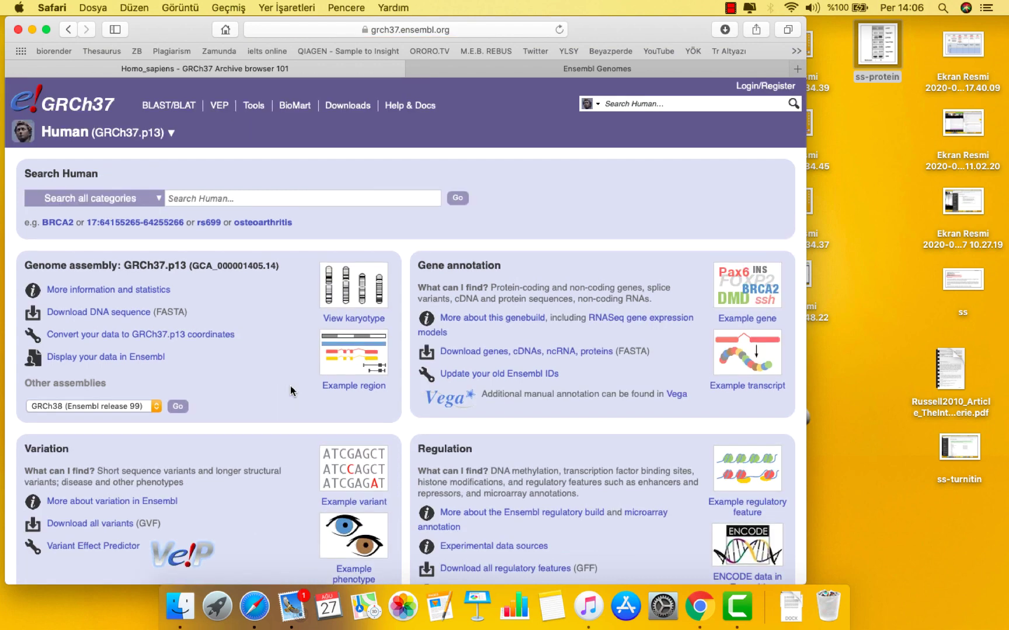
pyautogui.scroll(-2, 292, 390)
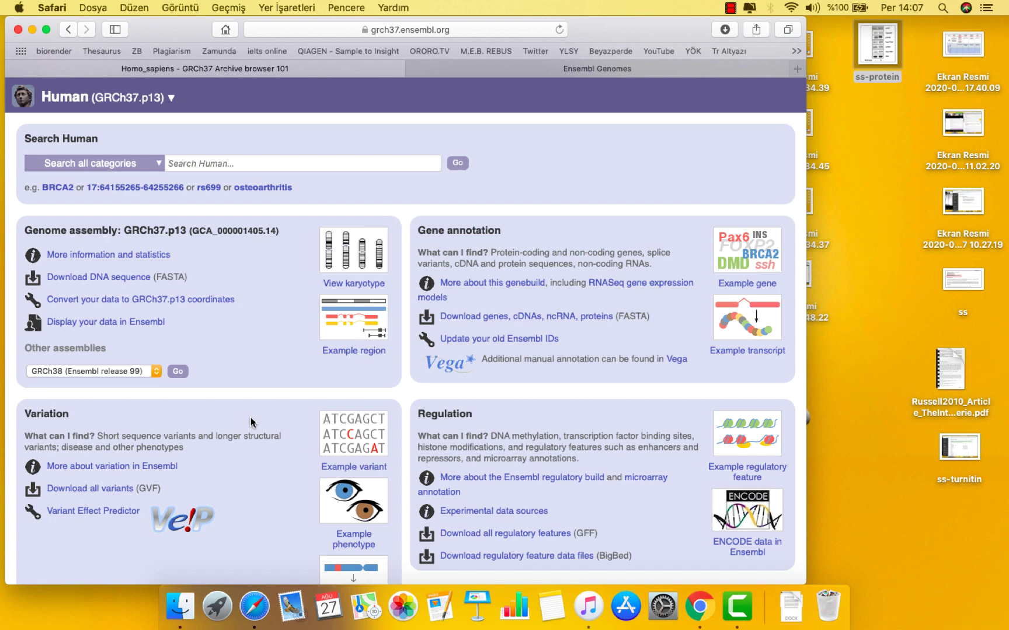
# - Search the GRCh37 Human data for 'Bax', returning 207 results
pyautogui.click(245, 164)
pyautogui.write('Bax')
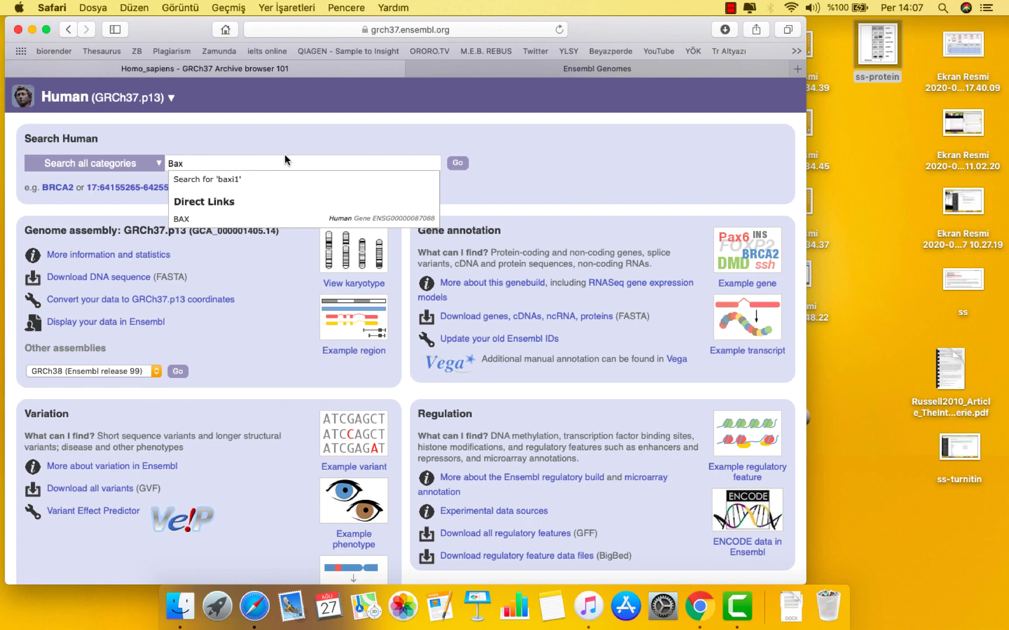
pyautogui.click(458, 162)
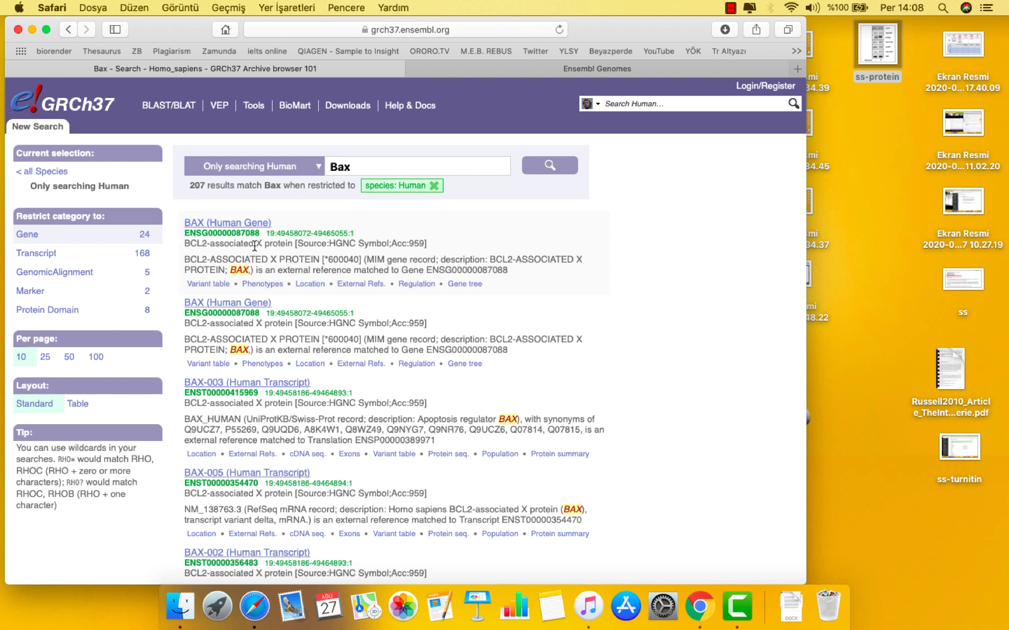
pyautogui.click(254, 223)
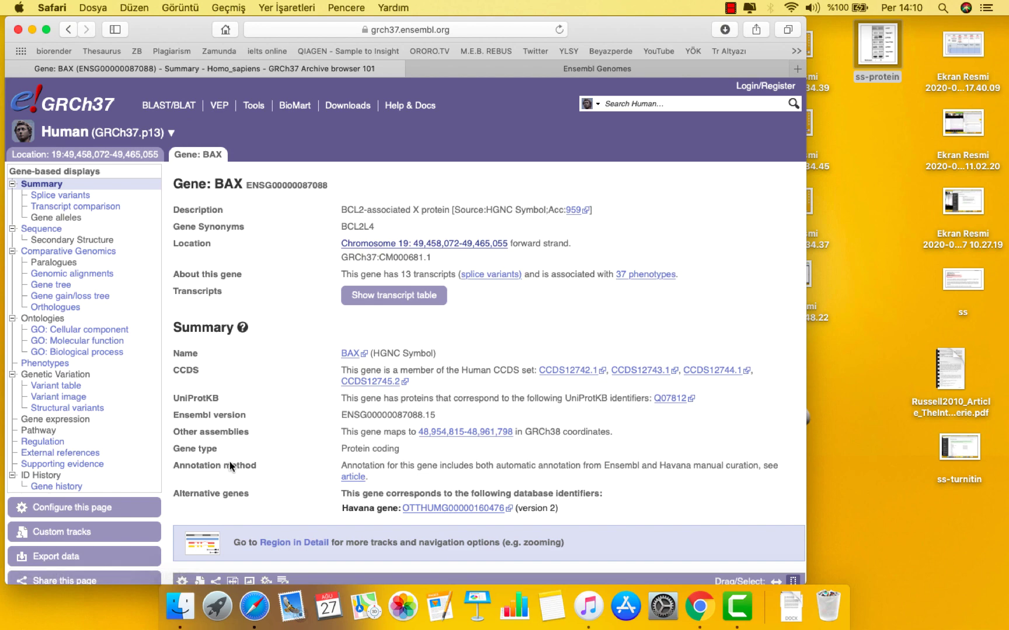
pyautogui.scroll(-10, 231, 465)
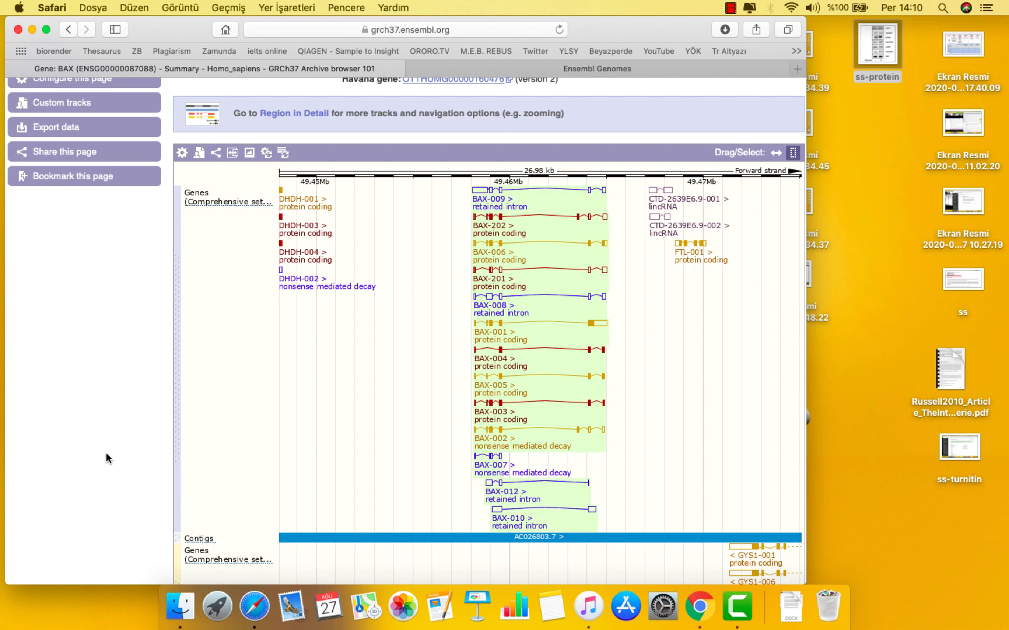
pyautogui.scroll(10, 248, 325)
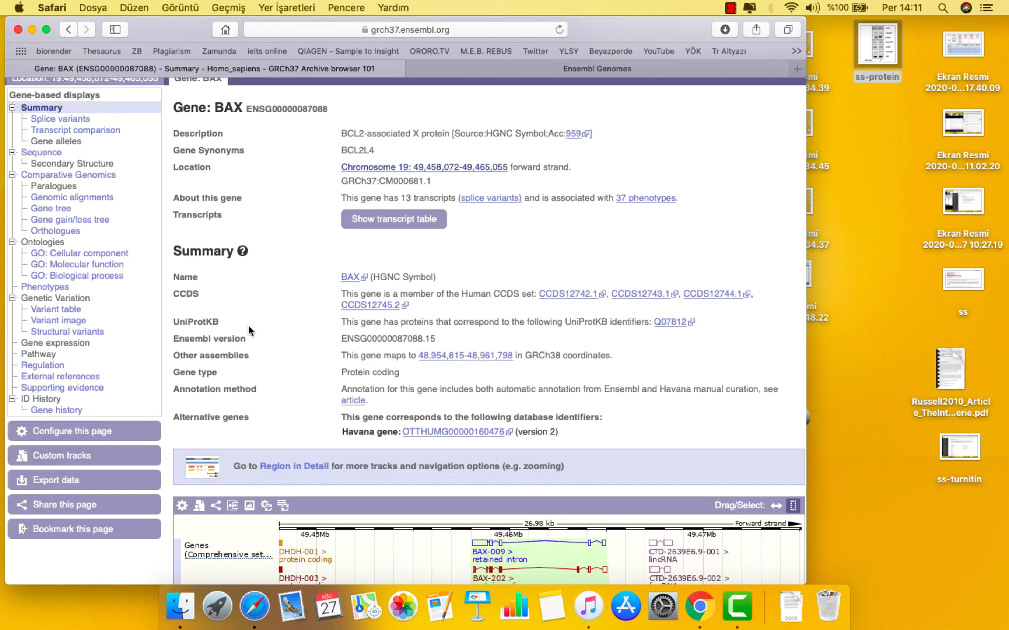
pyautogui.scroll(2, 273, 297)
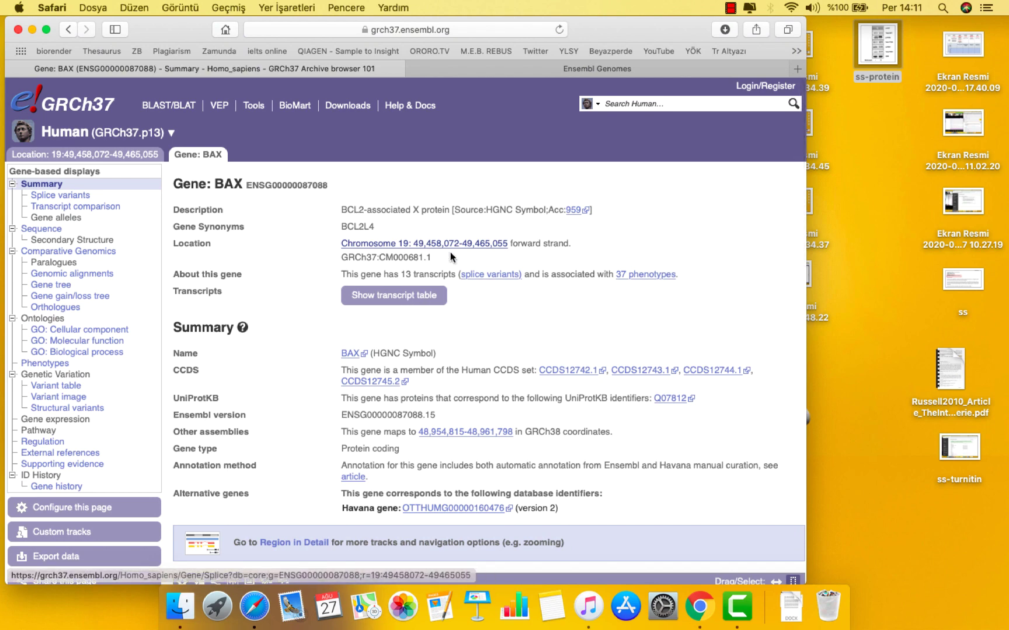
# - Expand the transcript table listing all 13 BAX transcripts and review it
pyautogui.click(416, 303)
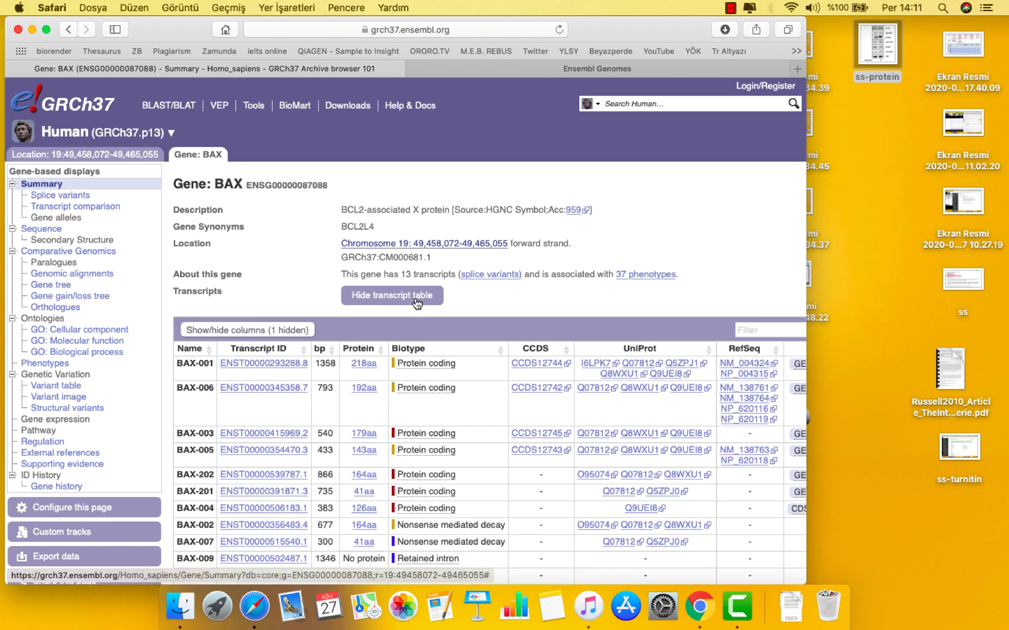
pyautogui.scroll(-3, 304, 322)
pyautogui.scroll(-1, 304, 323)
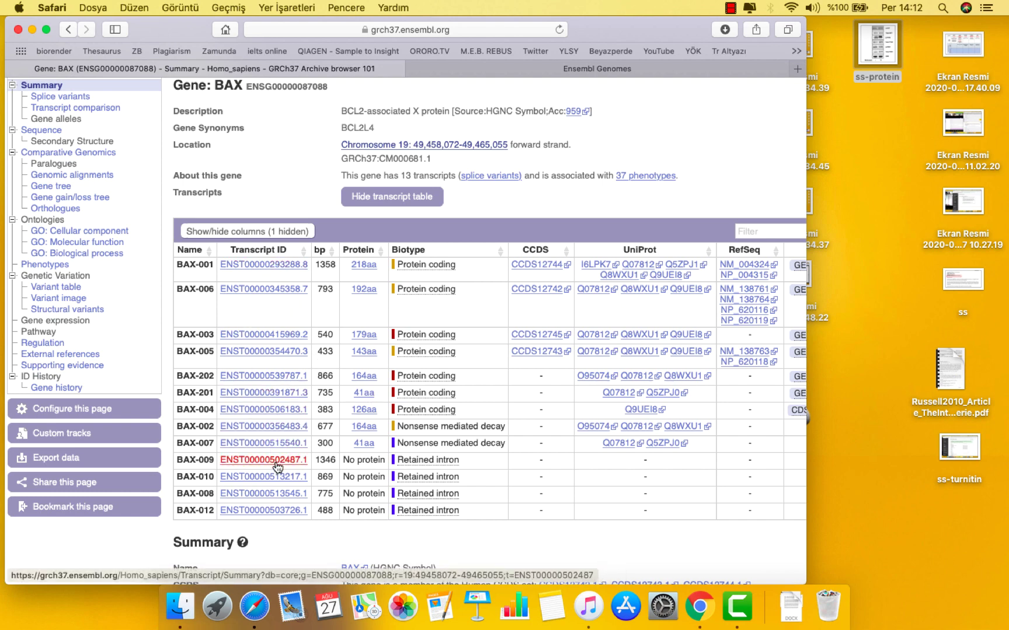
pyautogui.scroll(-3, 277, 464)
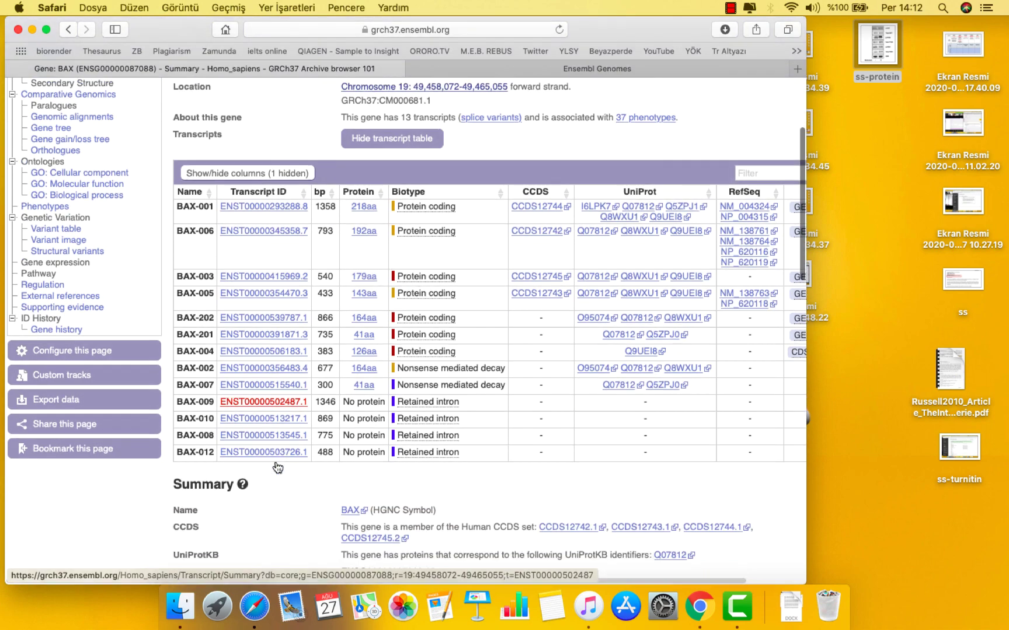
pyautogui.scroll(6, 277, 462)
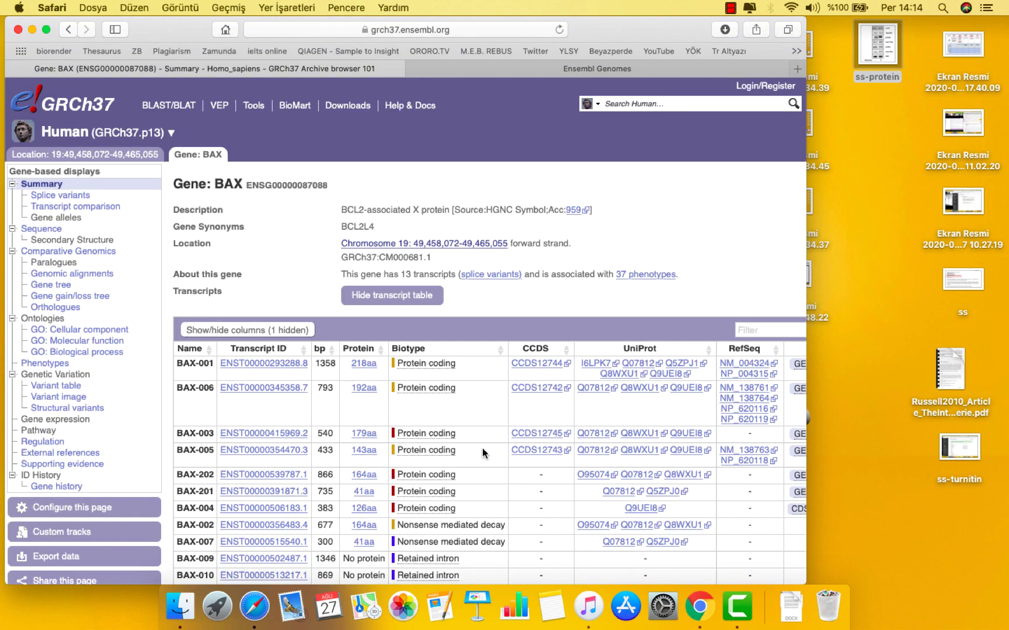
pyautogui.scroll(-10, 482, 448)
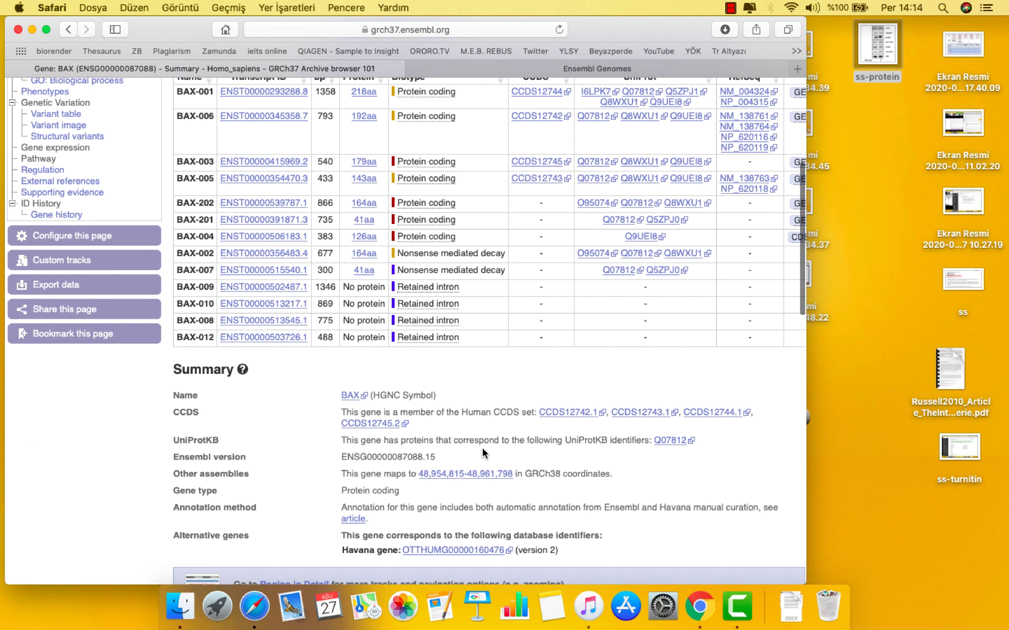
pyautogui.scroll(1, 482, 448)
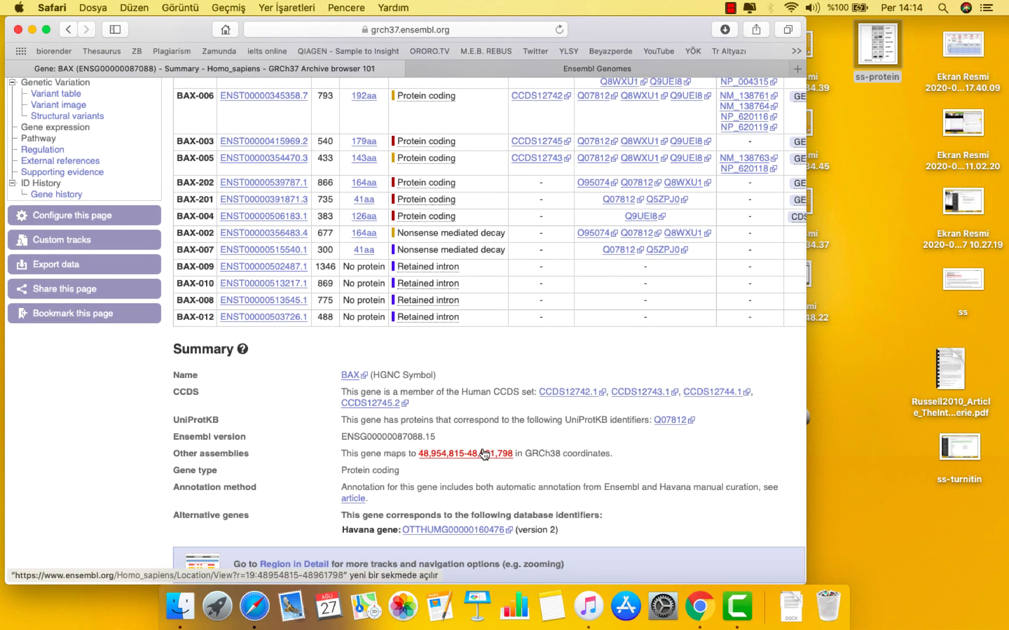
pyautogui.scroll(-3, 485, 454)
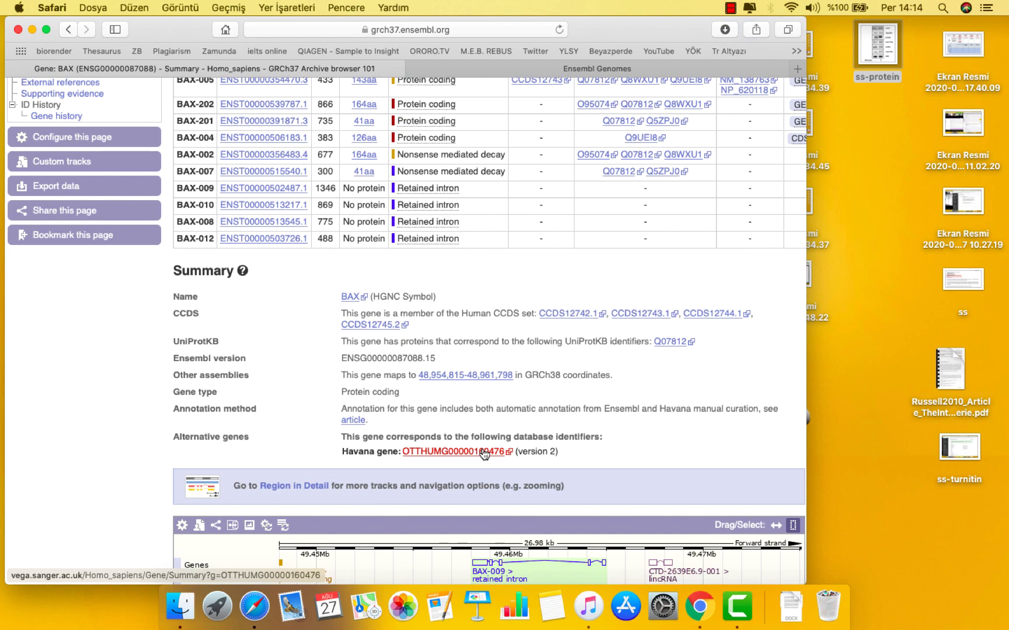
# - Follow the ENST00000513217.1 link from the BAX-010 transcript popup in the gene image
pyautogui.scroll(-15, 483, 454)
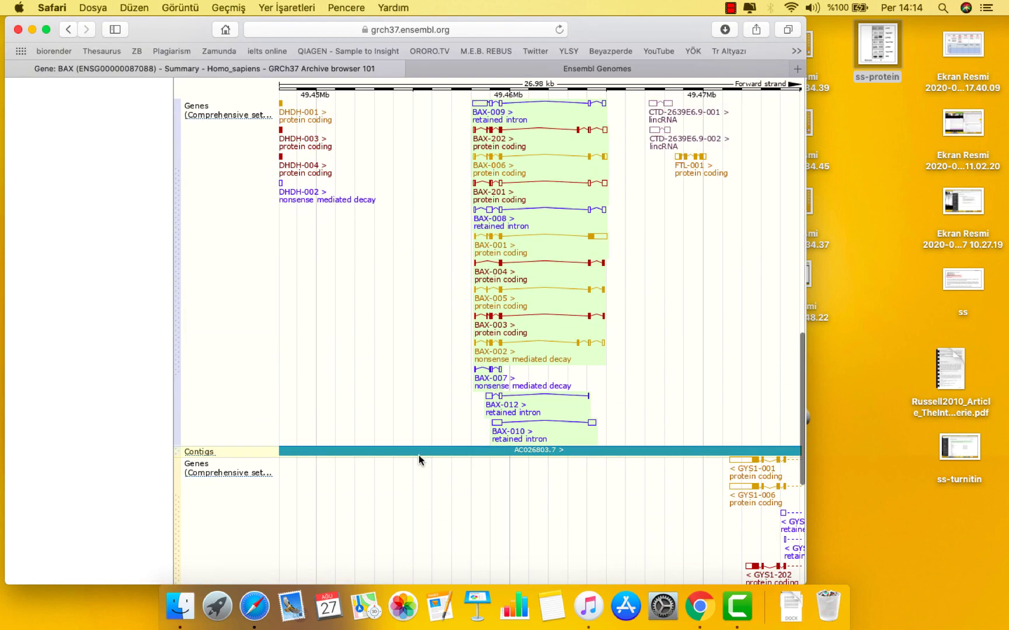
pyautogui.scroll(-4, 420, 459)
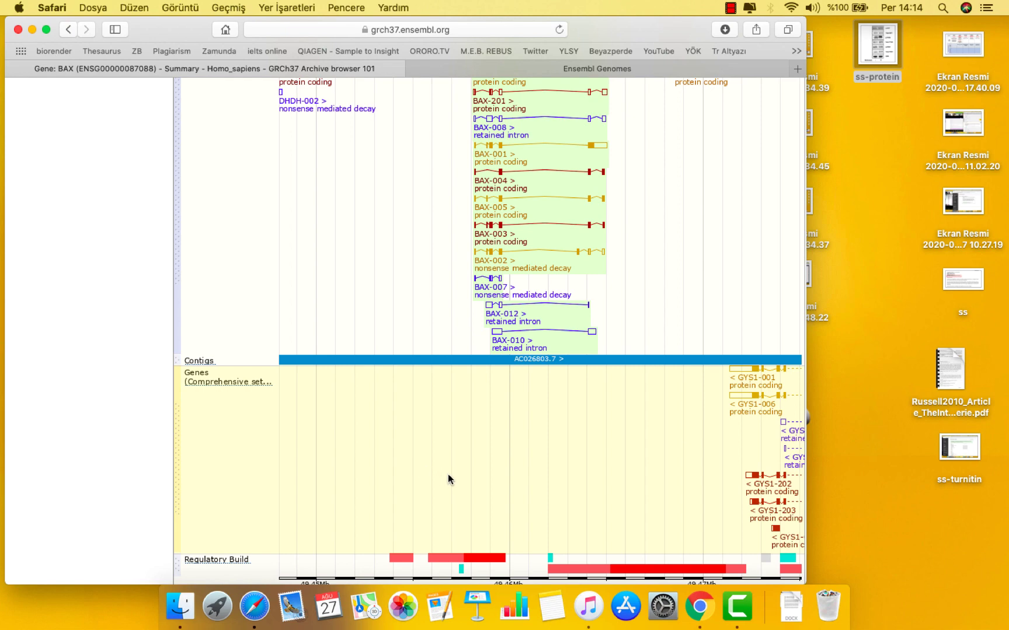
pyautogui.scroll(-3, 449, 475)
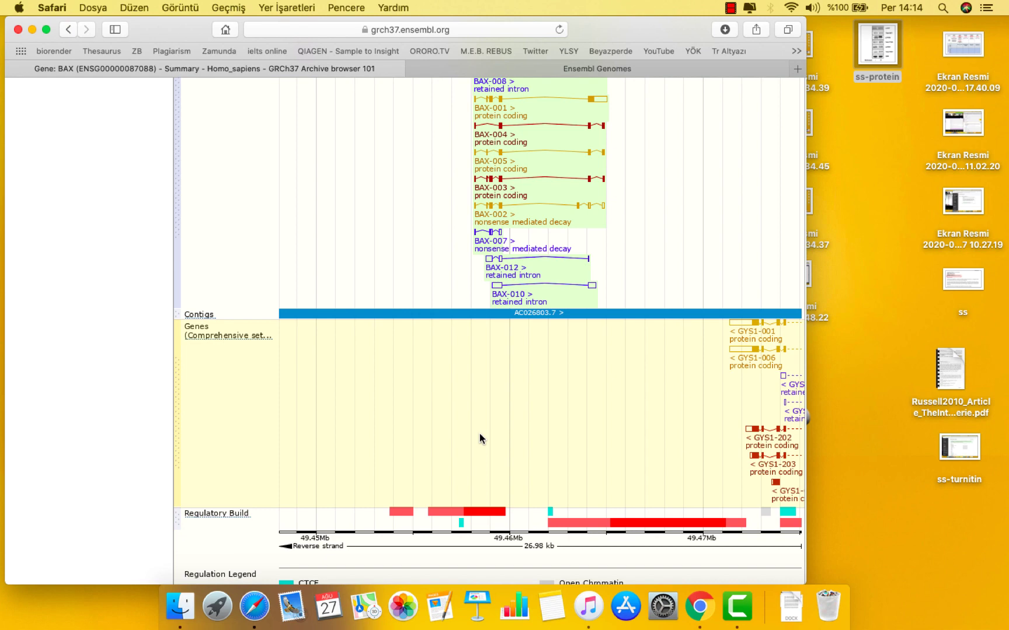
pyautogui.scroll(1, 479, 433)
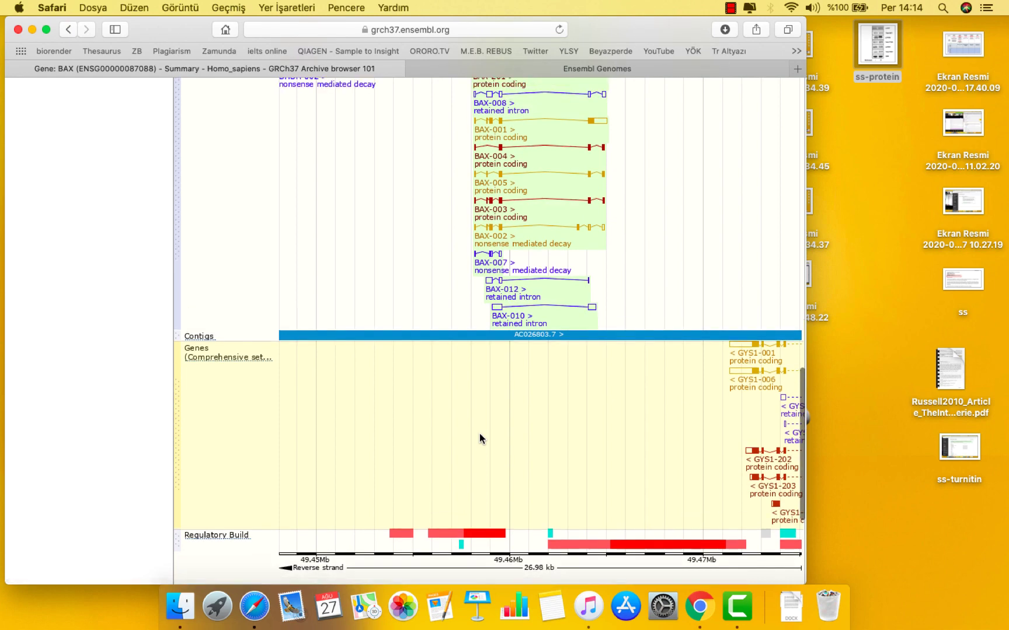
pyautogui.hscroll(2, 639, 423)
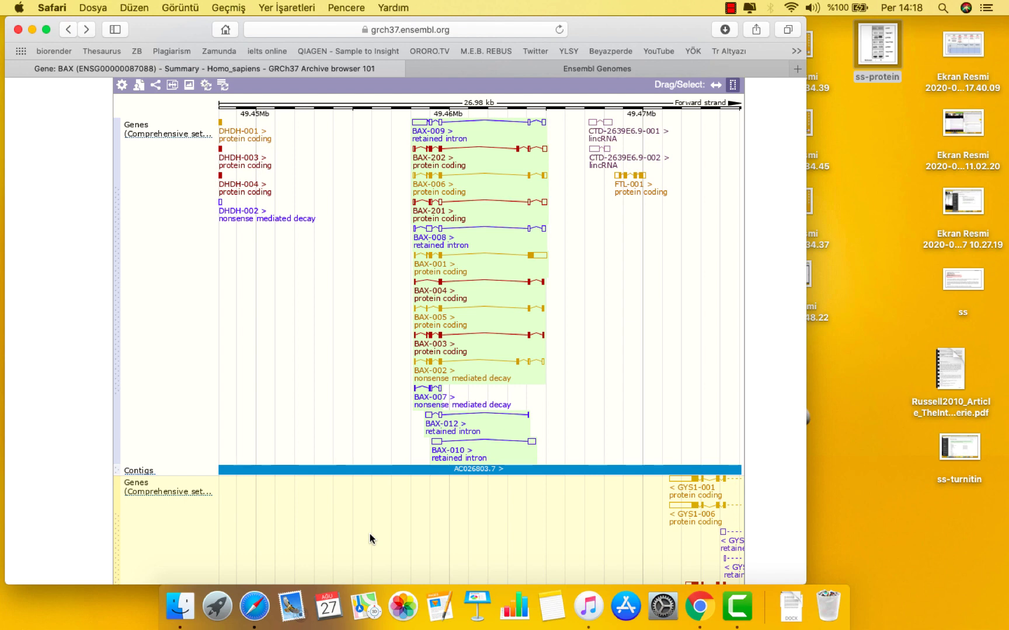
pyautogui.scroll(3, 369, 533)
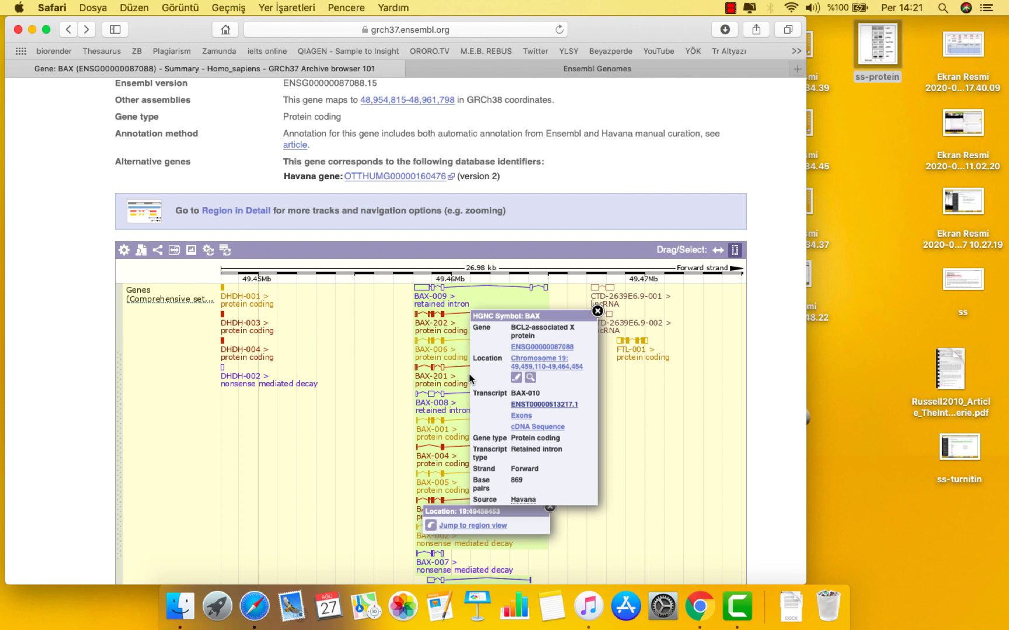
pyautogui.click(547, 406)
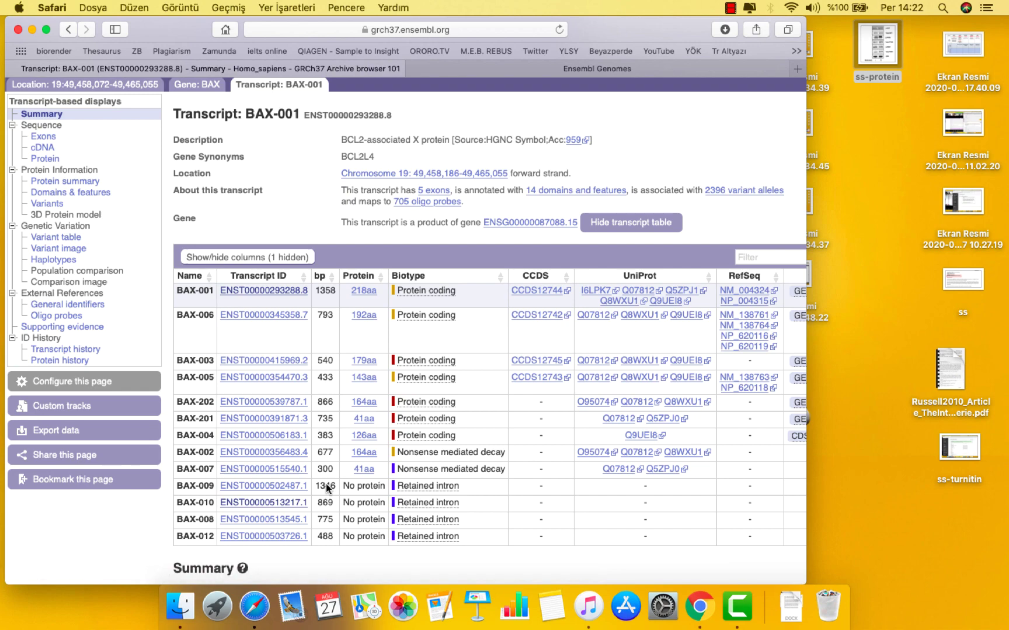
# - Scroll back up on the Transcript BAX-001 summary page
pyautogui.scroll(3, 326, 484)
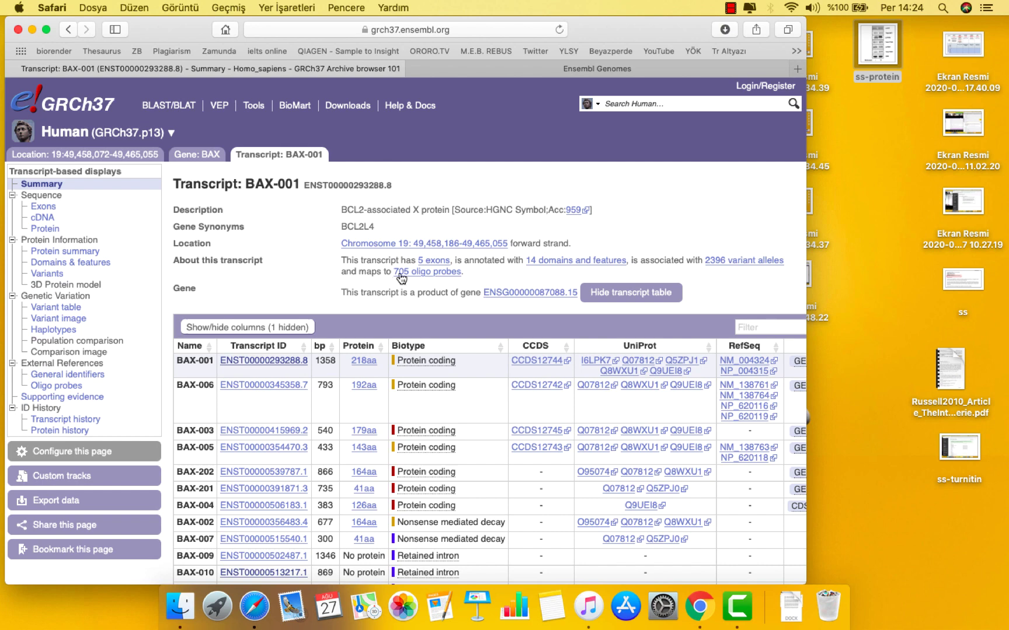
# - Open Region in detail and scroll down to the CCDS set and Genes tracks
pyautogui.click(127, 155)
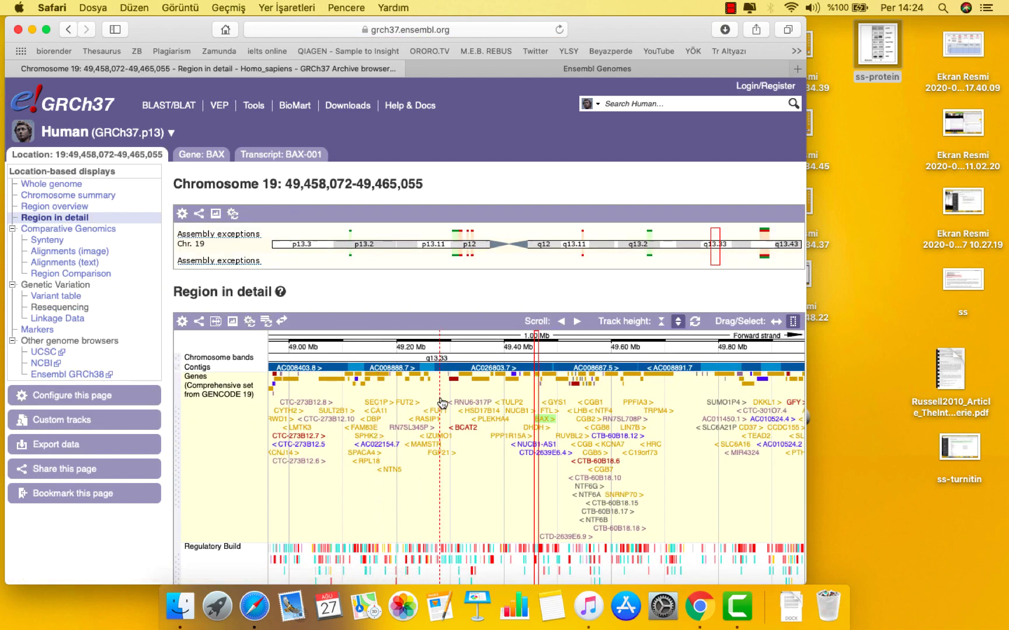
pyautogui.scroll(-3, 442, 404)
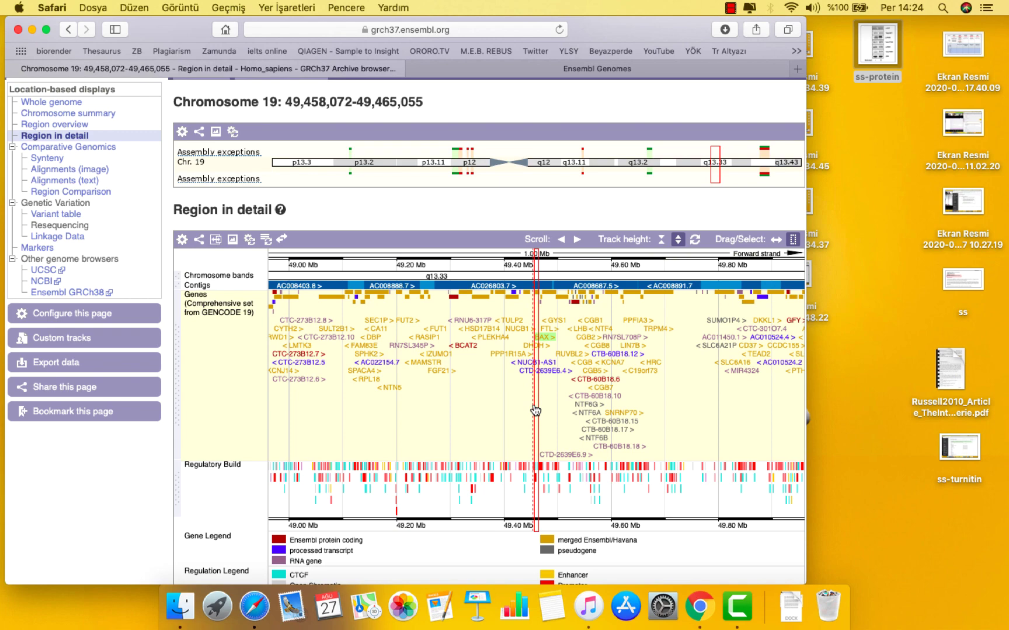
pyautogui.scroll(1, 526, 347)
pyautogui.scroll(-6, 526, 347)
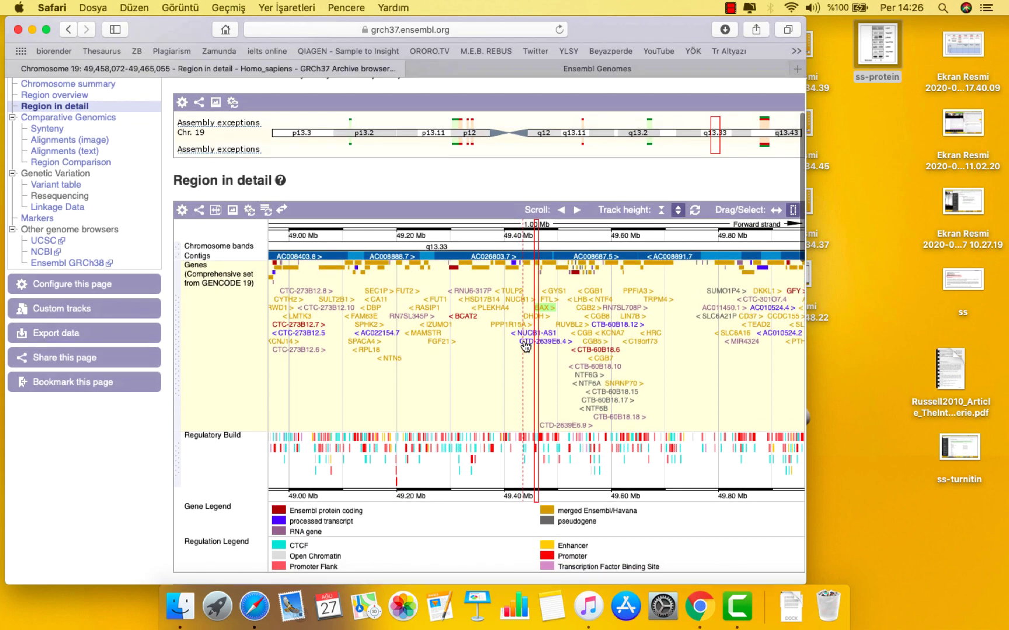
pyautogui.scroll(-2, 525, 347)
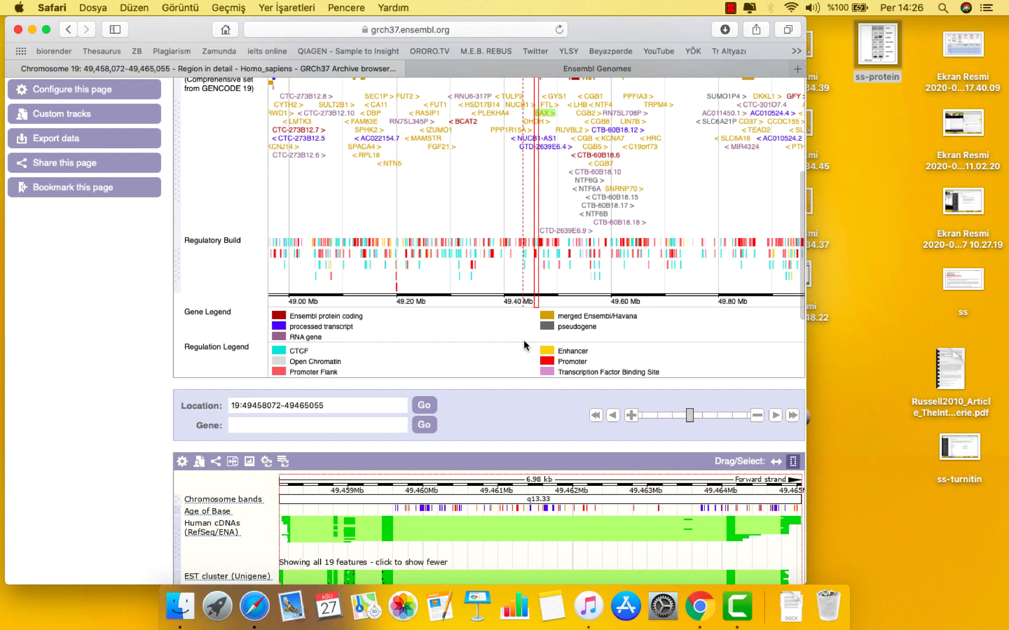
pyautogui.scroll(-4, 524, 344)
pyautogui.scroll(-3, 524, 341)
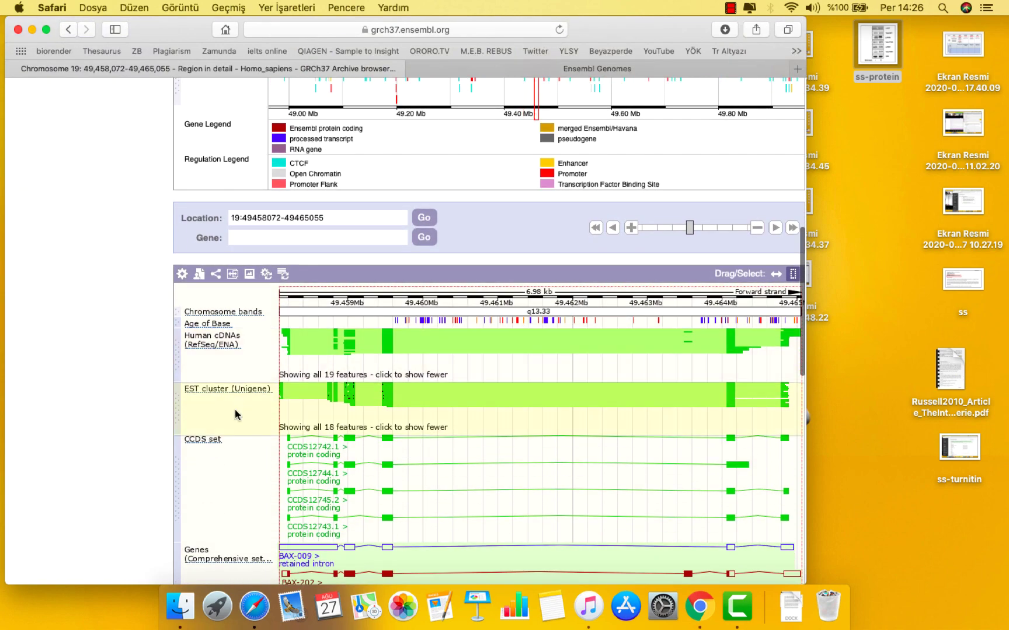
pyautogui.scroll(-3, 328, 432)
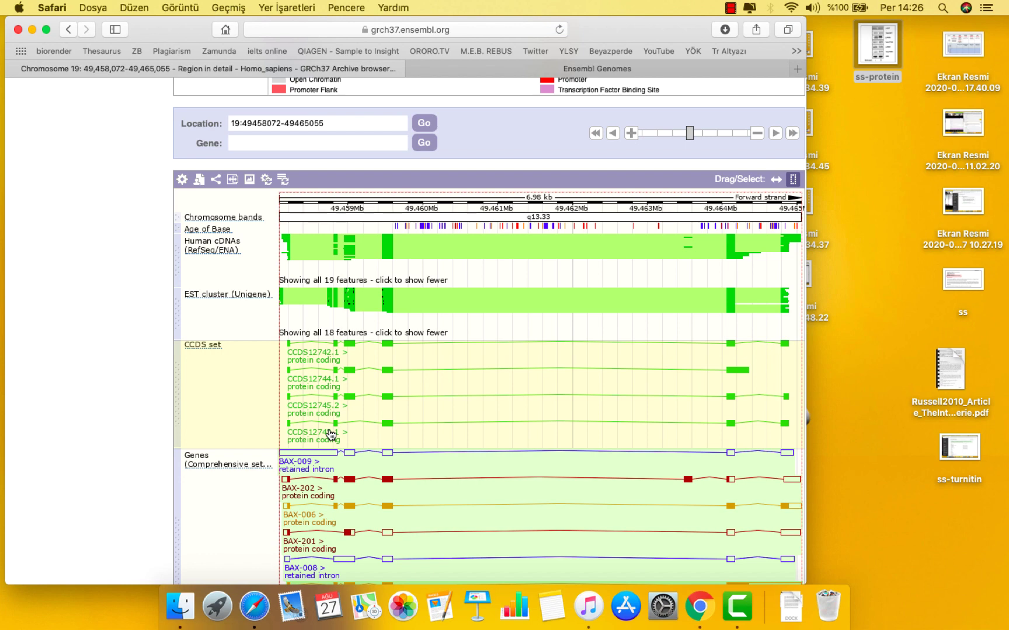
pyautogui.scroll(-2, 228, 325)
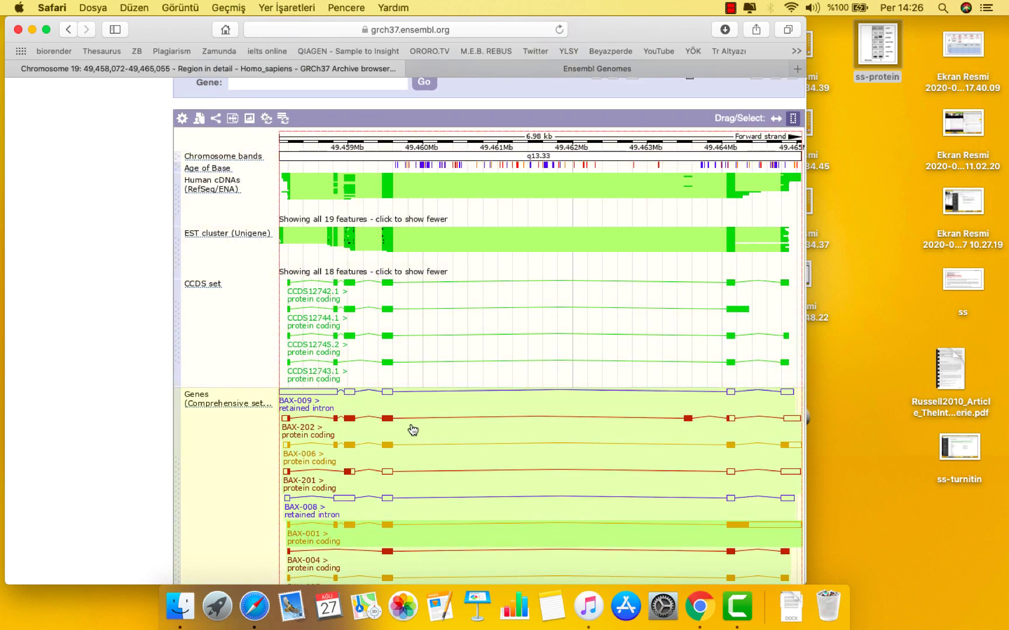
# - Scroll through the Region in detail page back to the top
pyautogui.scroll(-1, 413, 430)
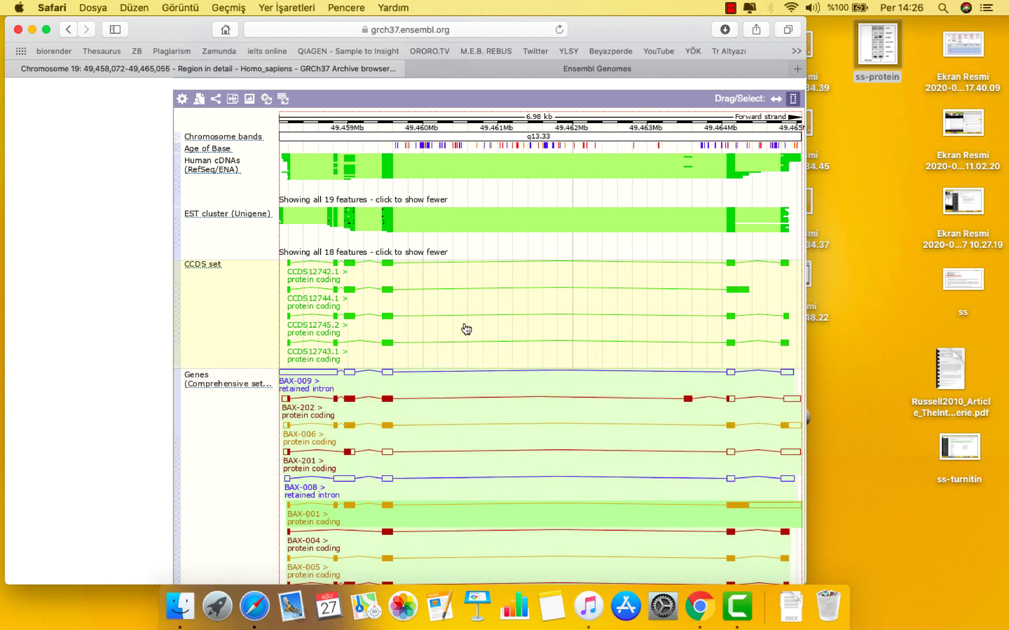
pyautogui.scroll(1, 403, 559)
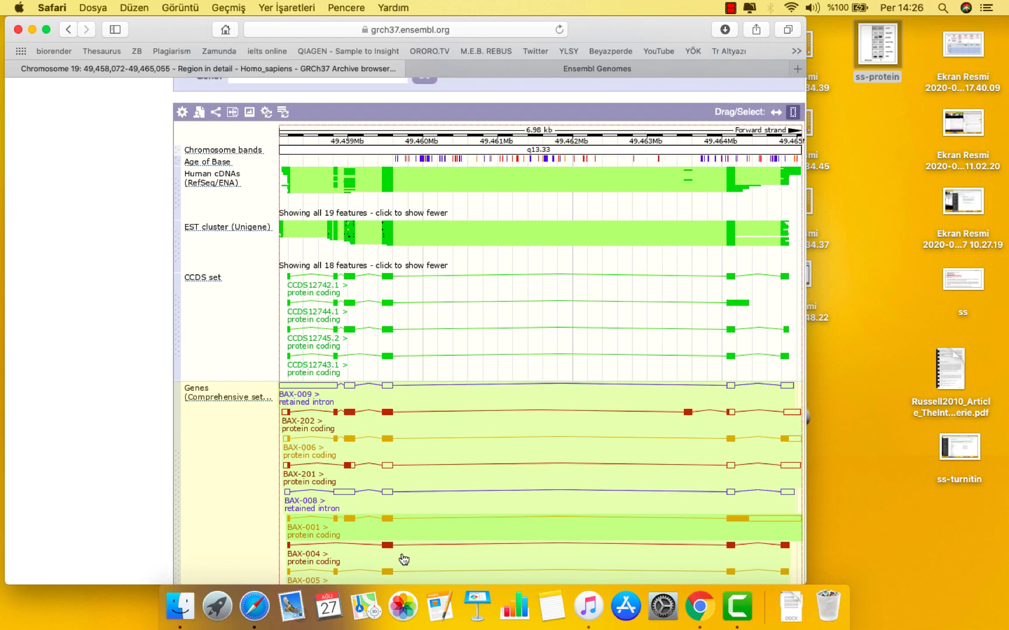
pyautogui.scroll(-3, 305, 403)
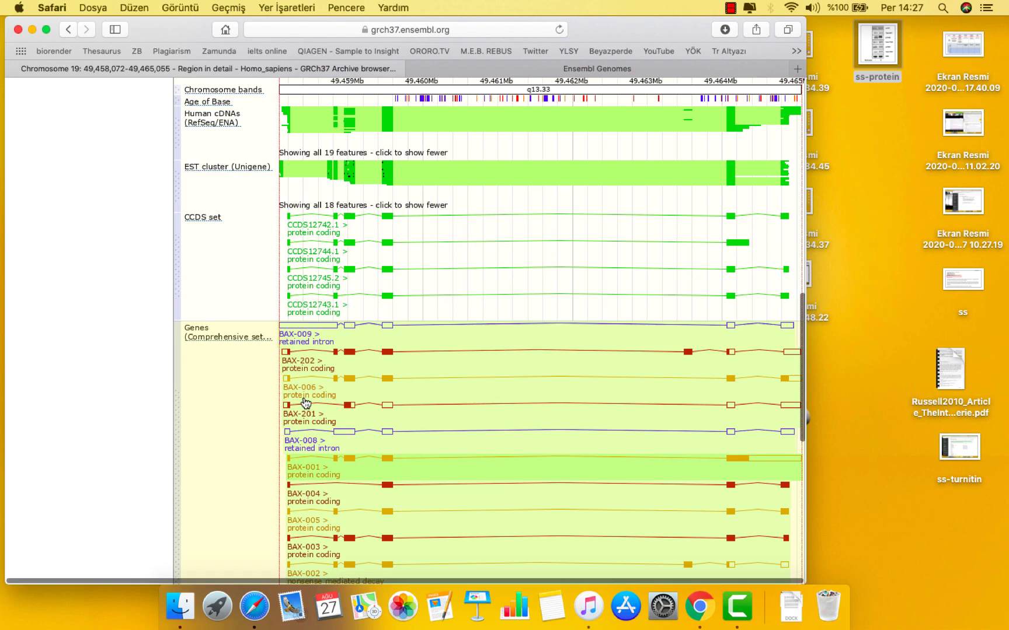
pyautogui.scroll(15, 305, 403)
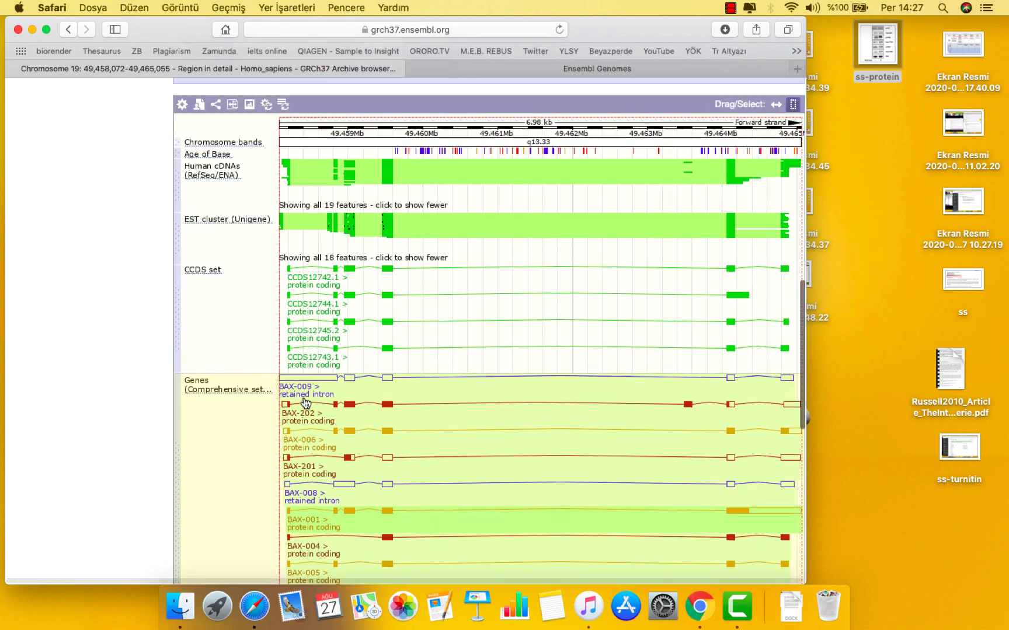
pyautogui.scroll(2, 304, 403)
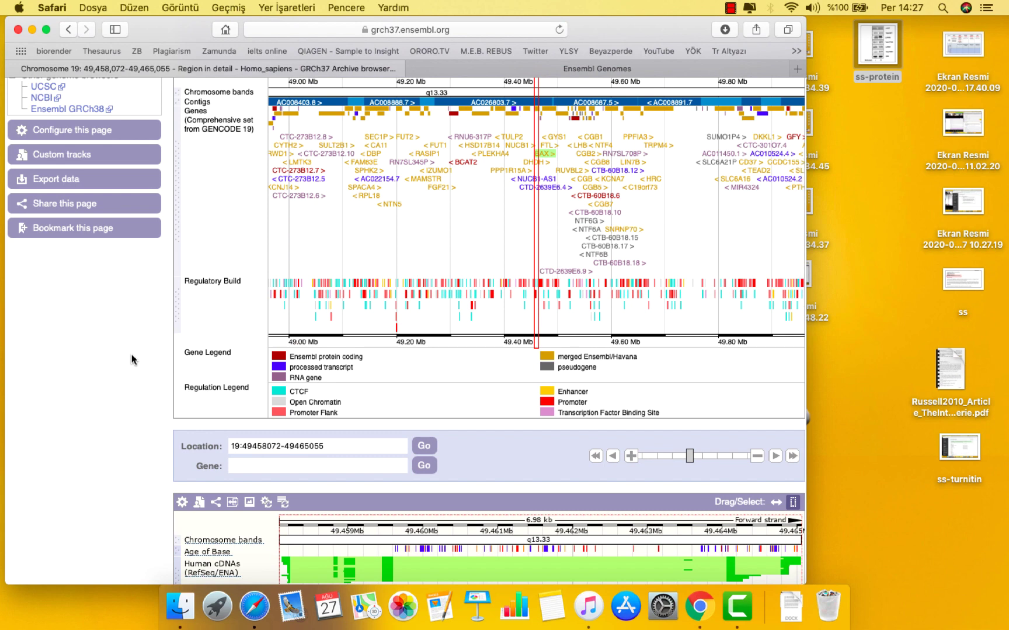
pyautogui.scroll(3, 131, 355)
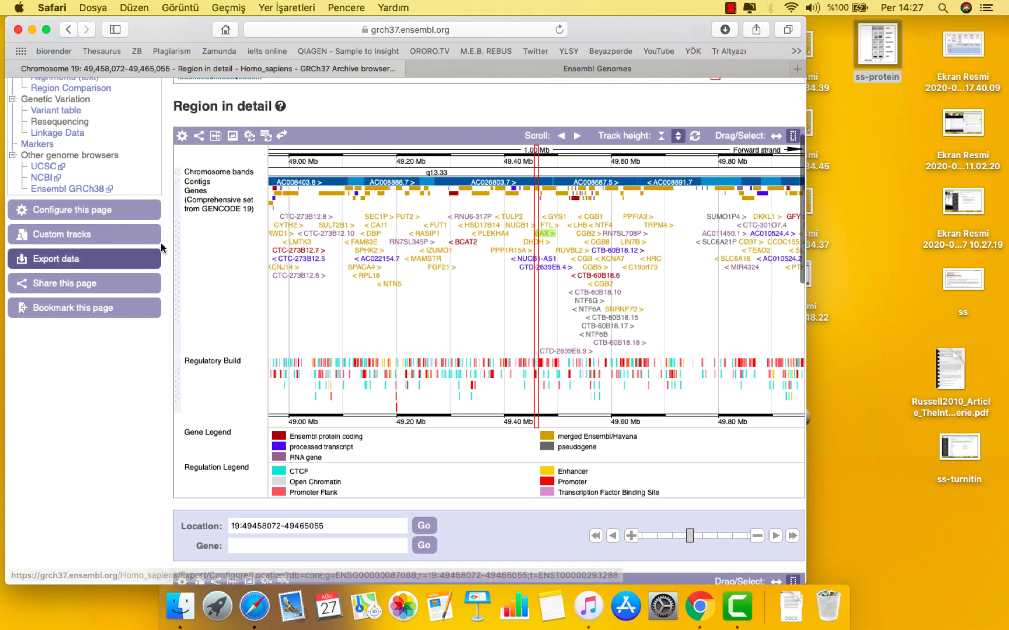
# - Turn on the dbSNP variants track in Normal style under Variation tracks
pyautogui.click(98, 213)
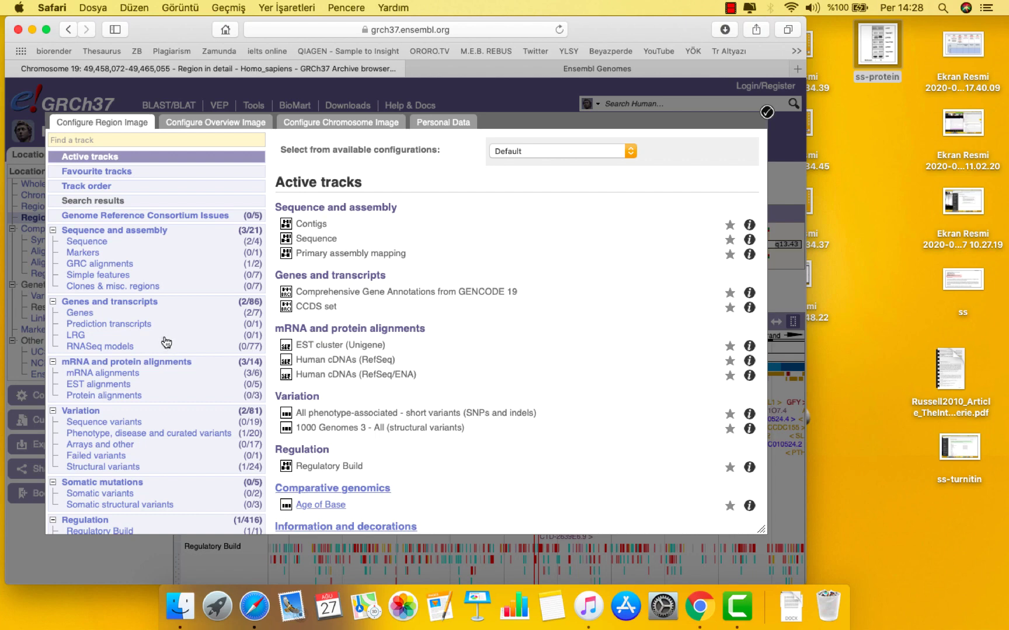
pyautogui.click(96, 413)
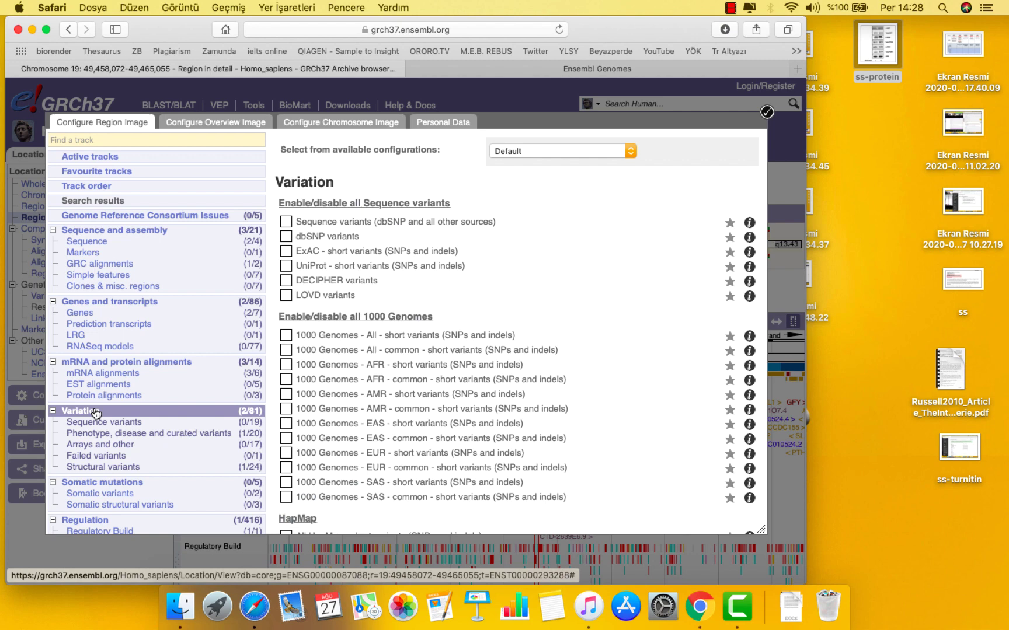
pyautogui.click(286, 237)
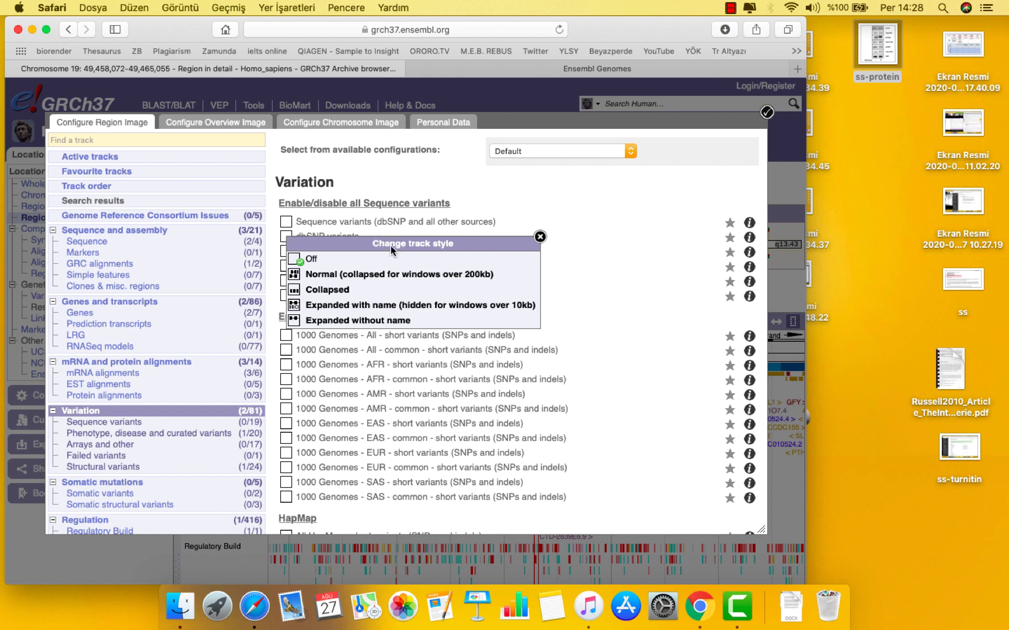
pyautogui.click(331, 277)
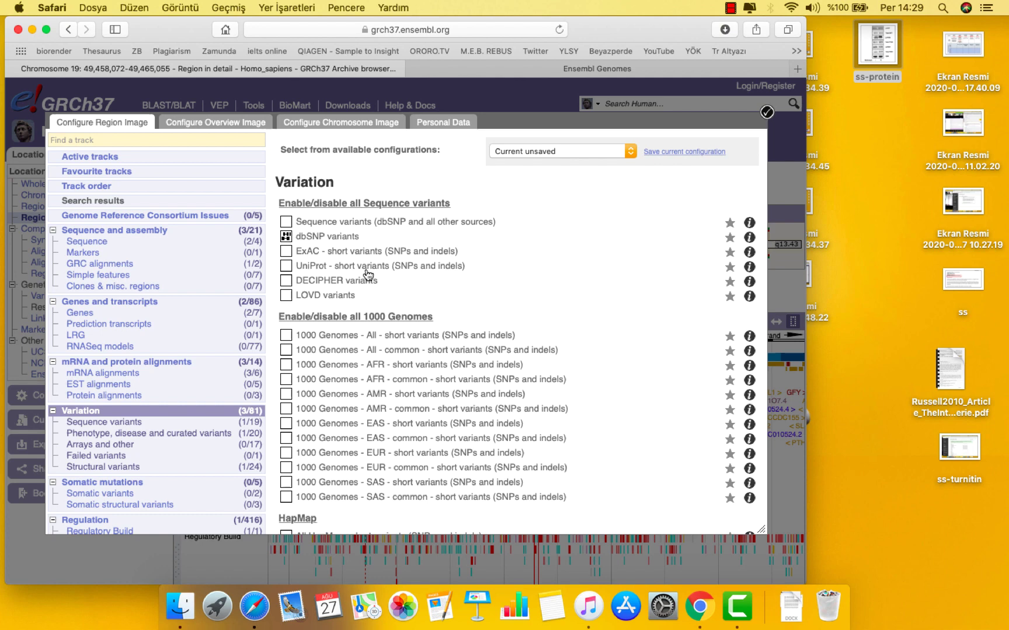
# - Search the tracks for 'uniport', find no matches, and close the Configure dialog
pyautogui.click(116, 143)
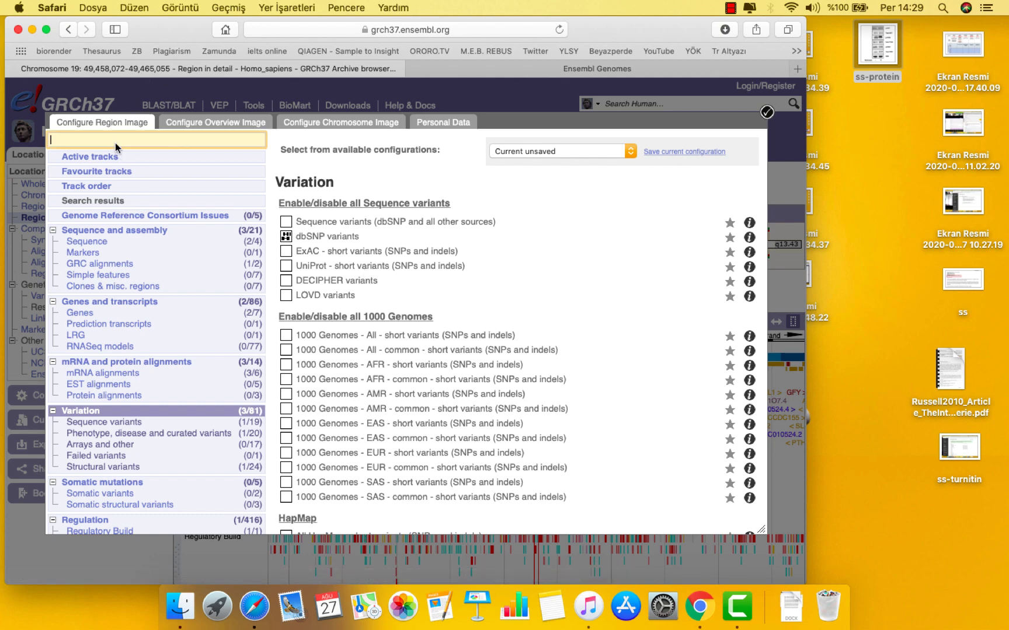
pyautogui.write('uniport')
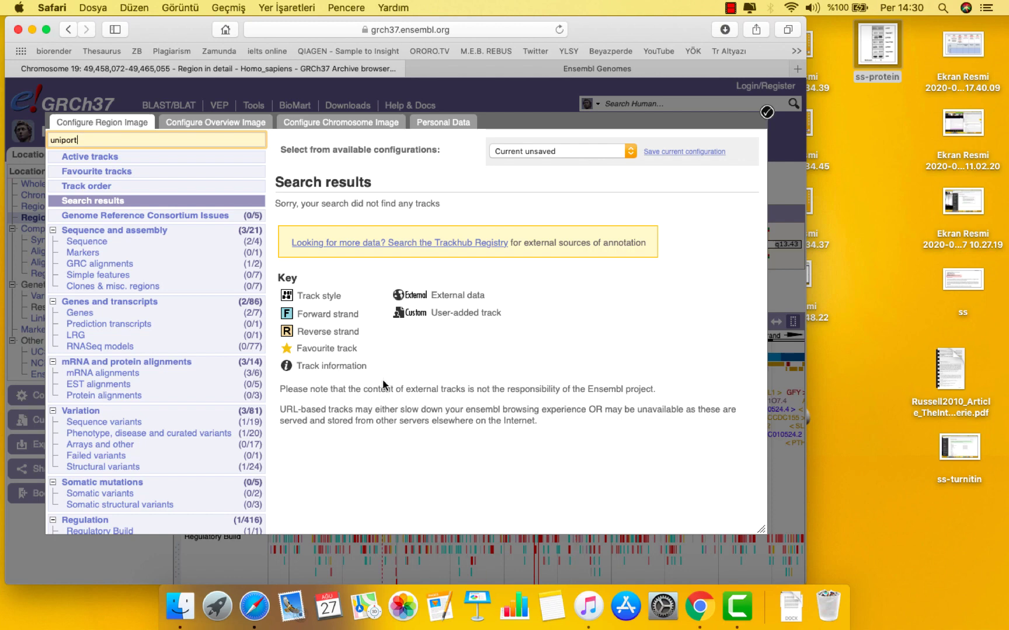
pyautogui.click(369, 421)
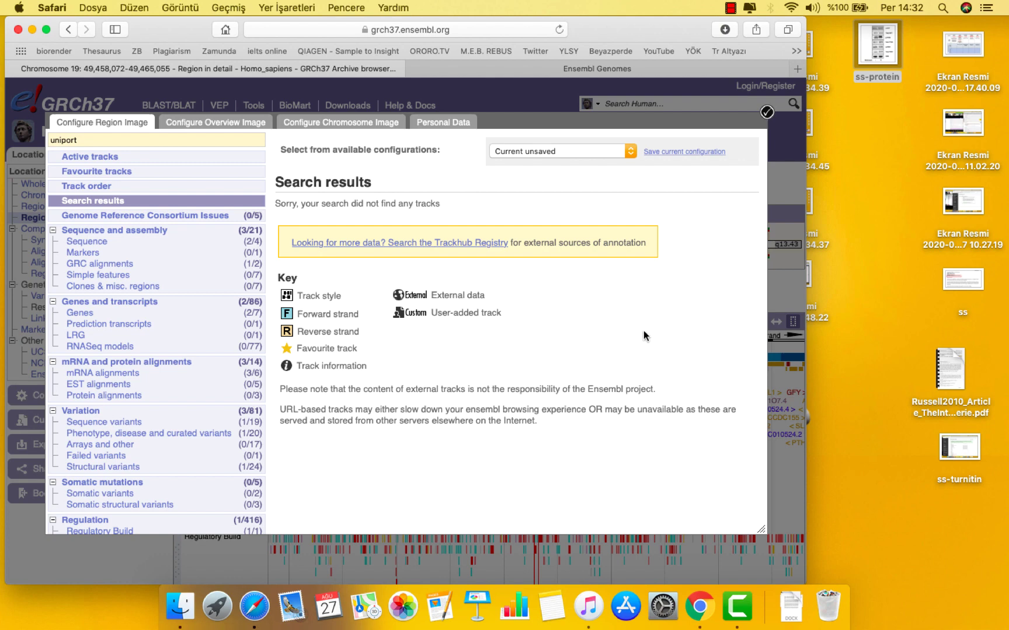
pyautogui.click(768, 112)
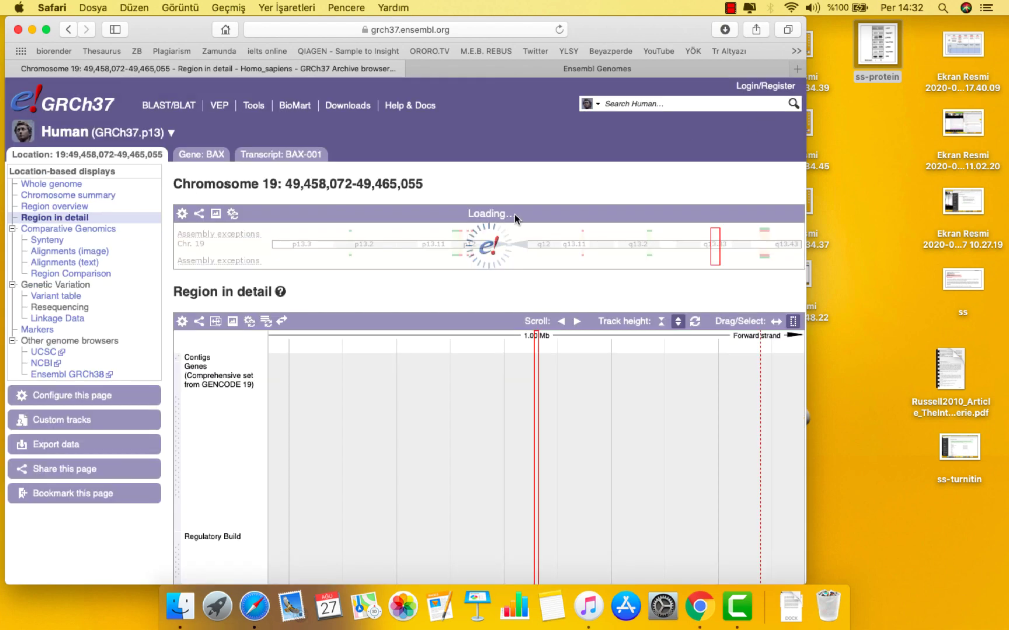
pyautogui.scroll(-10, 161, 500)
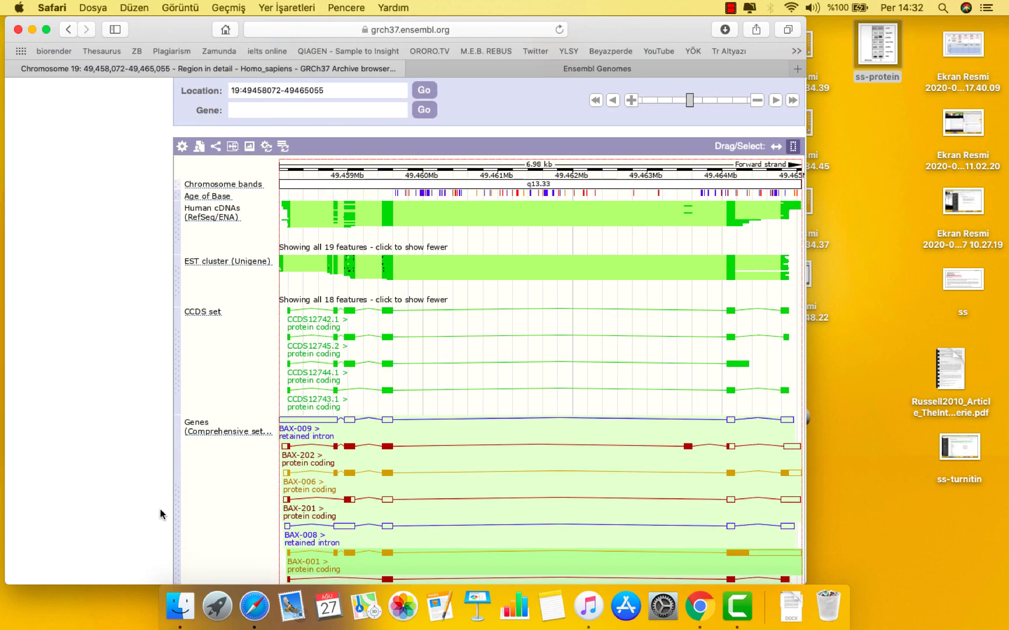
pyautogui.scroll(10, 162, 514)
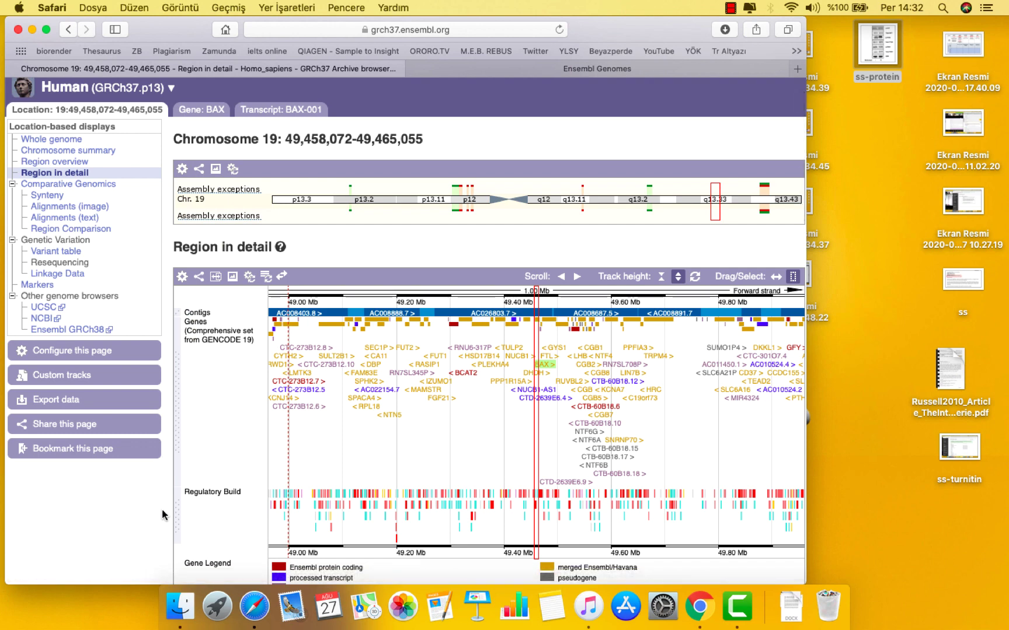
pyautogui.scroll(-2, 164, 514)
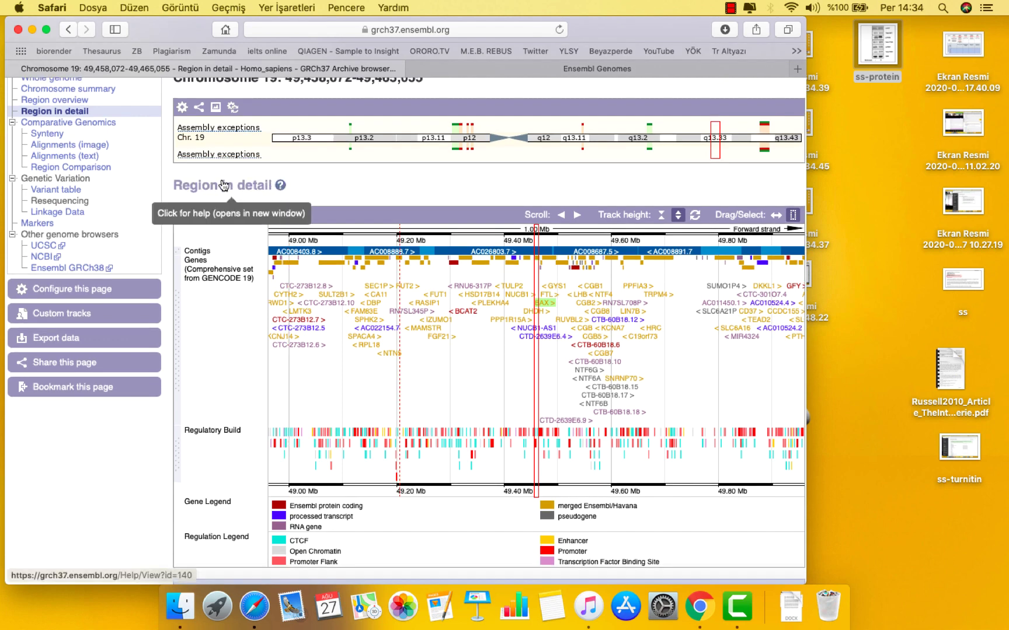
# - Open the Region in detail help page and enlarge its window
pyautogui.click(279, 186)
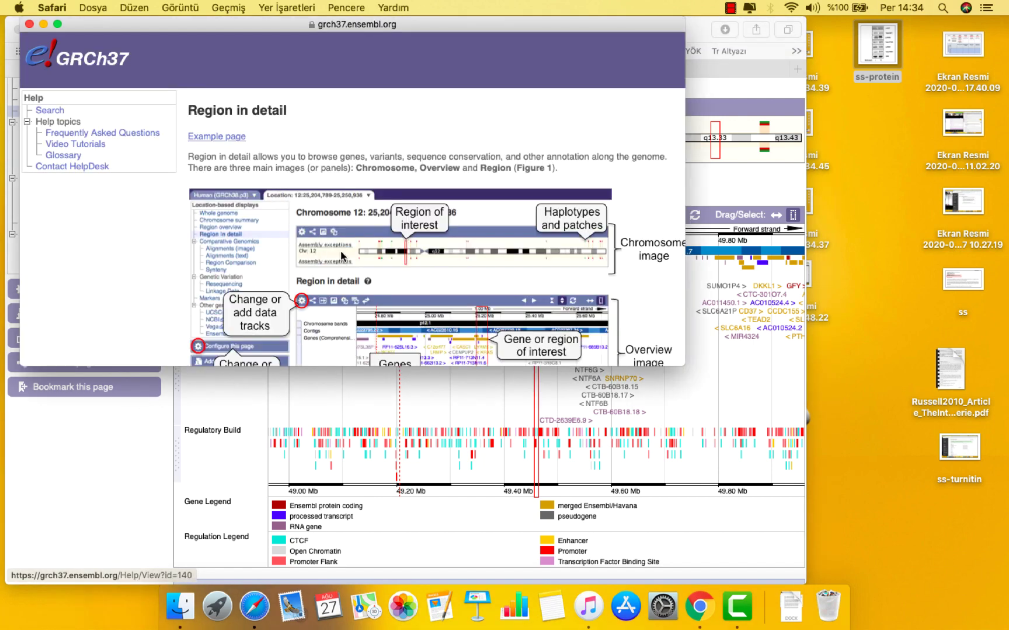
pyautogui.moveTo(464, 366); pyautogui.dragTo(464, 530)
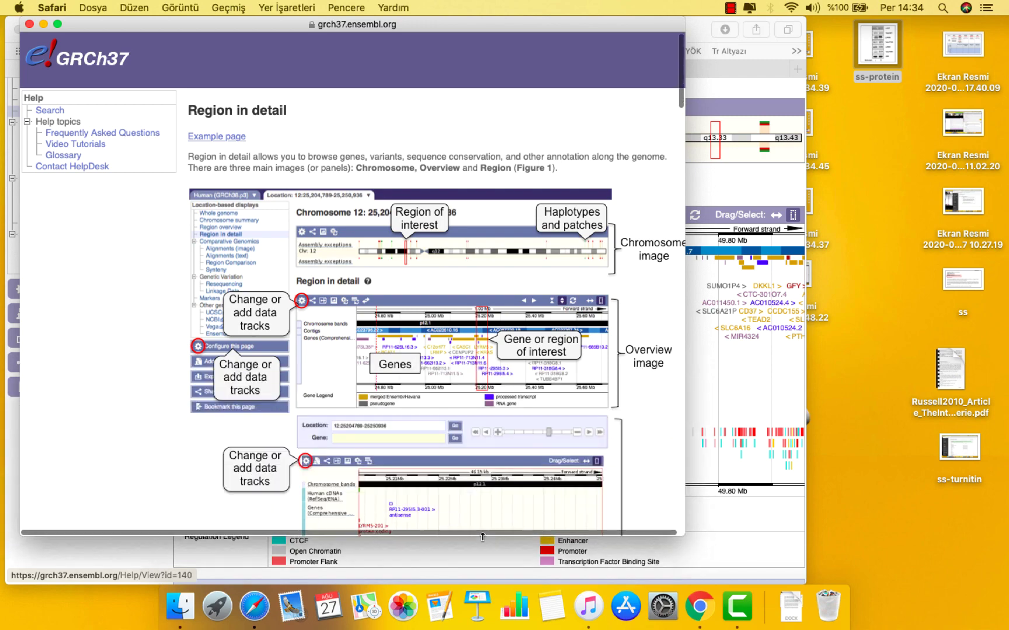
pyautogui.click(57, 24)
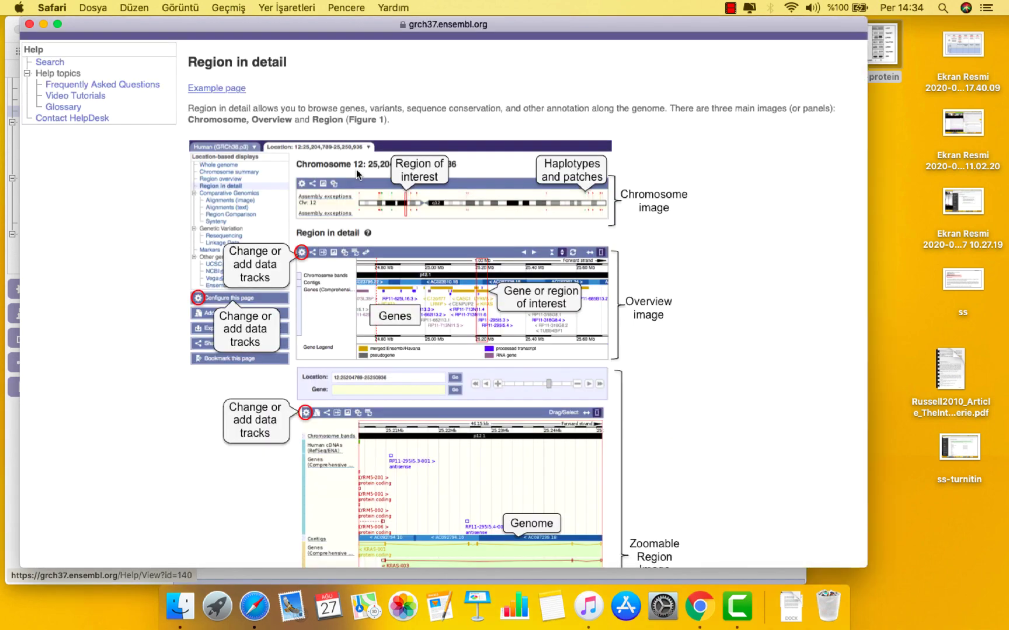
pyautogui.scroll(2, 356, 169)
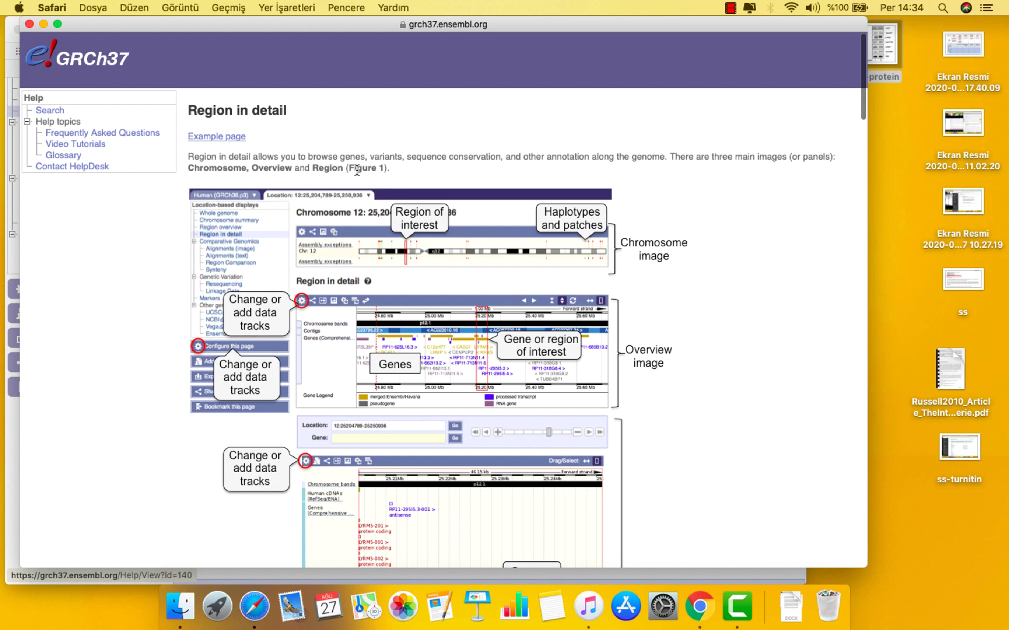